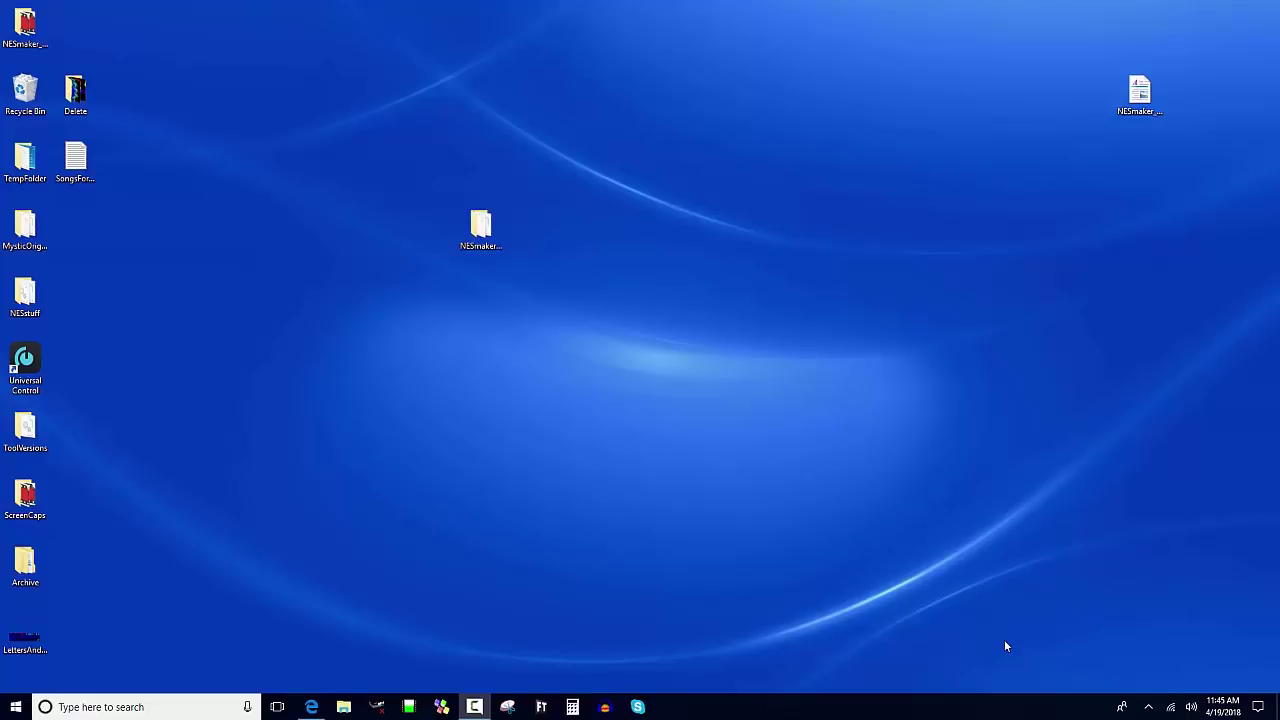
# - Move the NESmaker_BASE folder across the desktop to just beside the columns of existing icons
pyautogui.moveTo(571, 223); pyautogui.dragTo(836, 382)
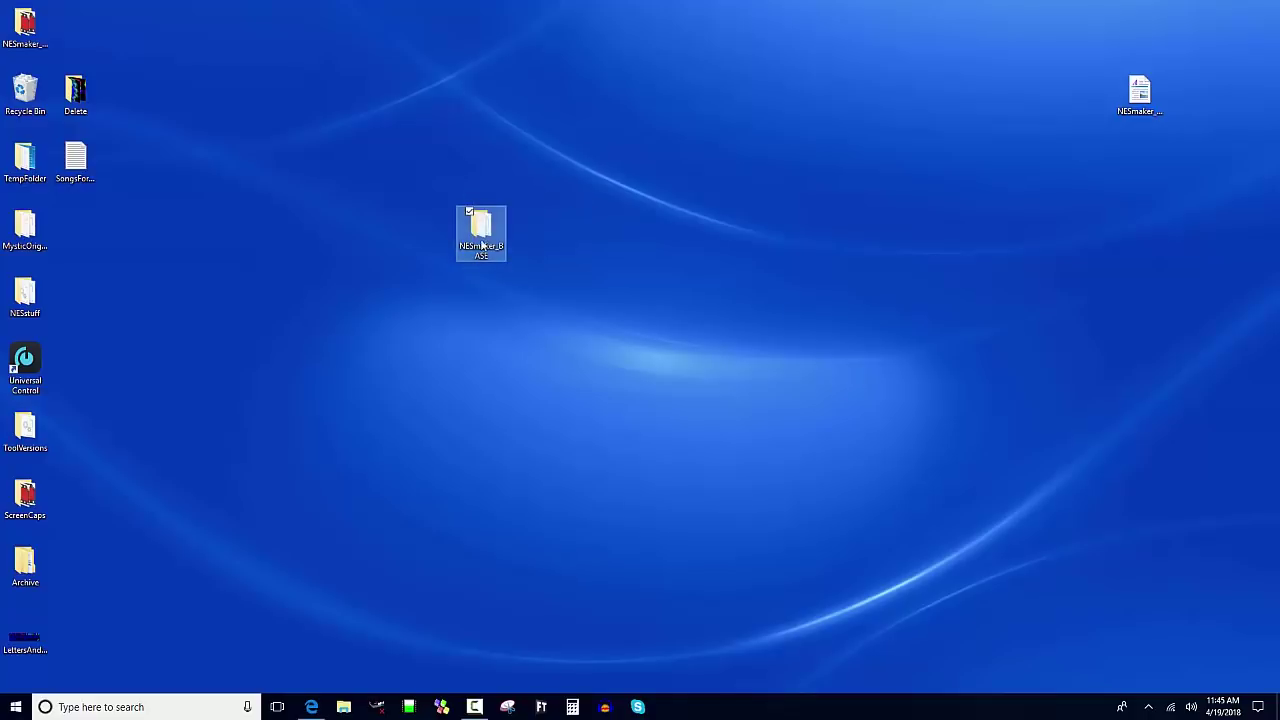
pyautogui.moveTo(491, 231); pyautogui.dragTo(443, 238)
pyautogui.moveTo(540, 178); pyautogui.dragTo(438, 252)
pyautogui.click(560, 203)
pyautogui.moveTo(580, 120); pyautogui.dragTo(449, 251)
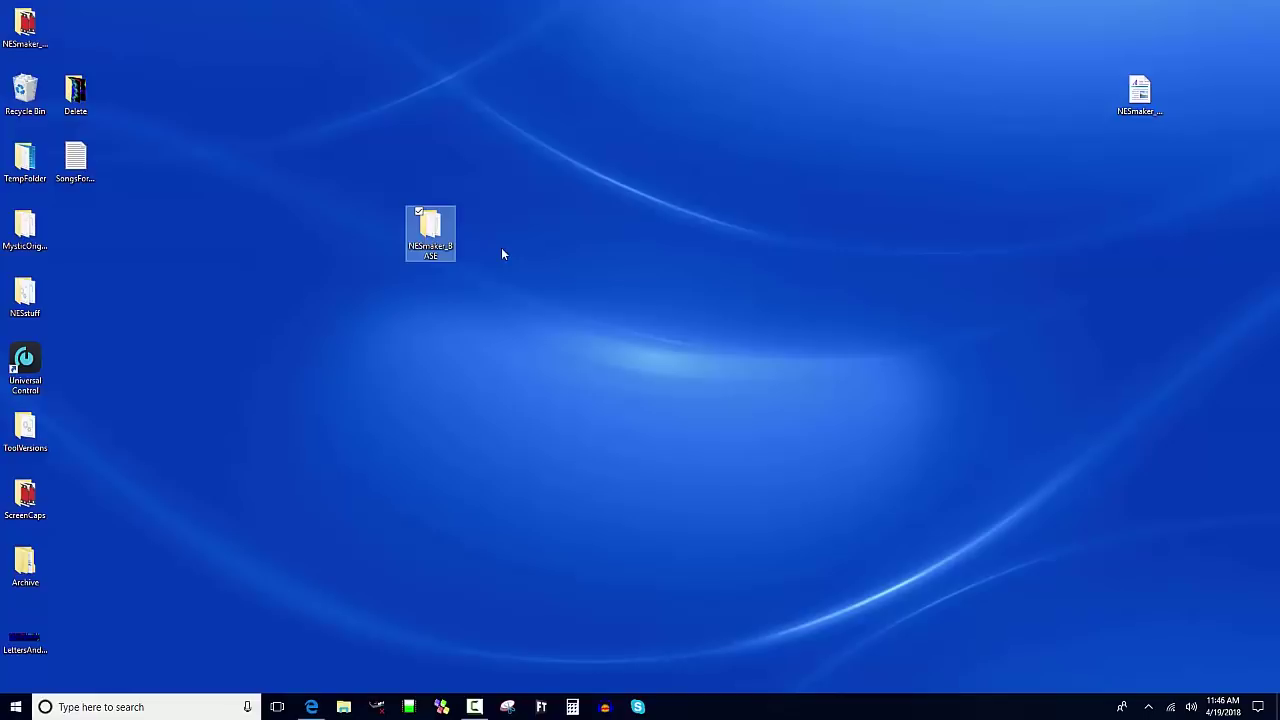
pyautogui.click(571, 218)
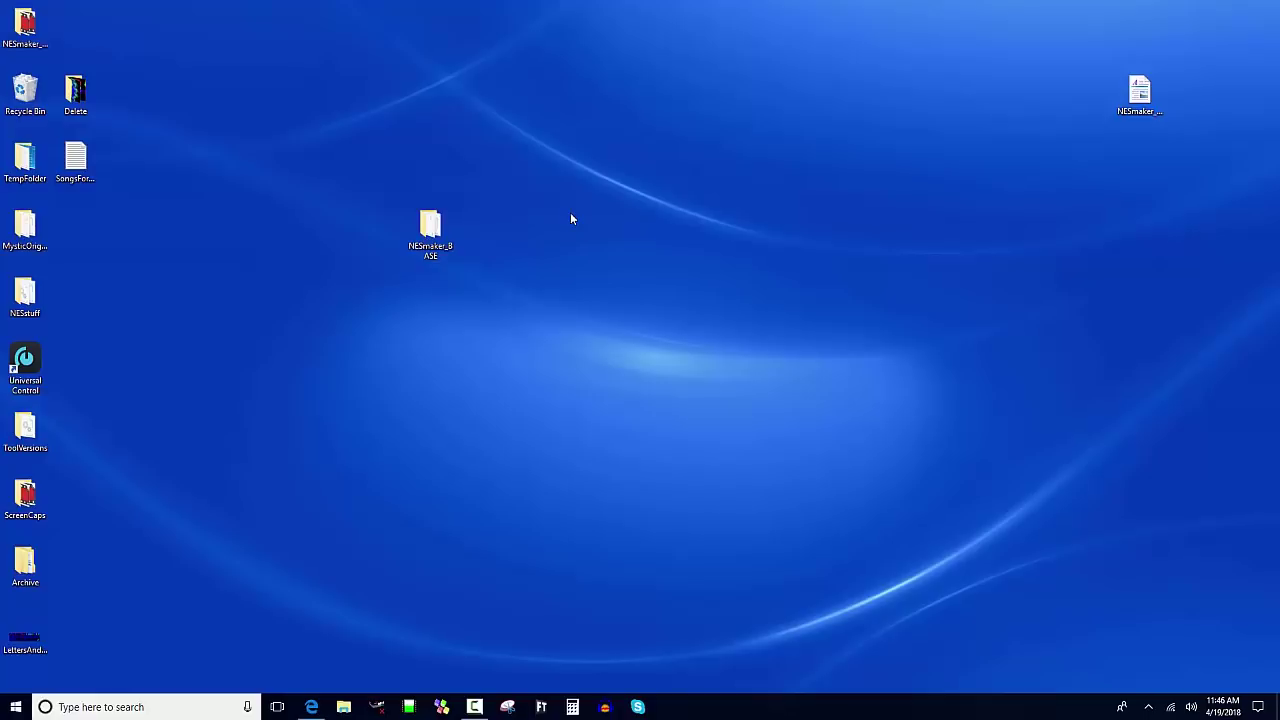
pyautogui.moveTo(432, 245); pyautogui.dragTo(281, 254)
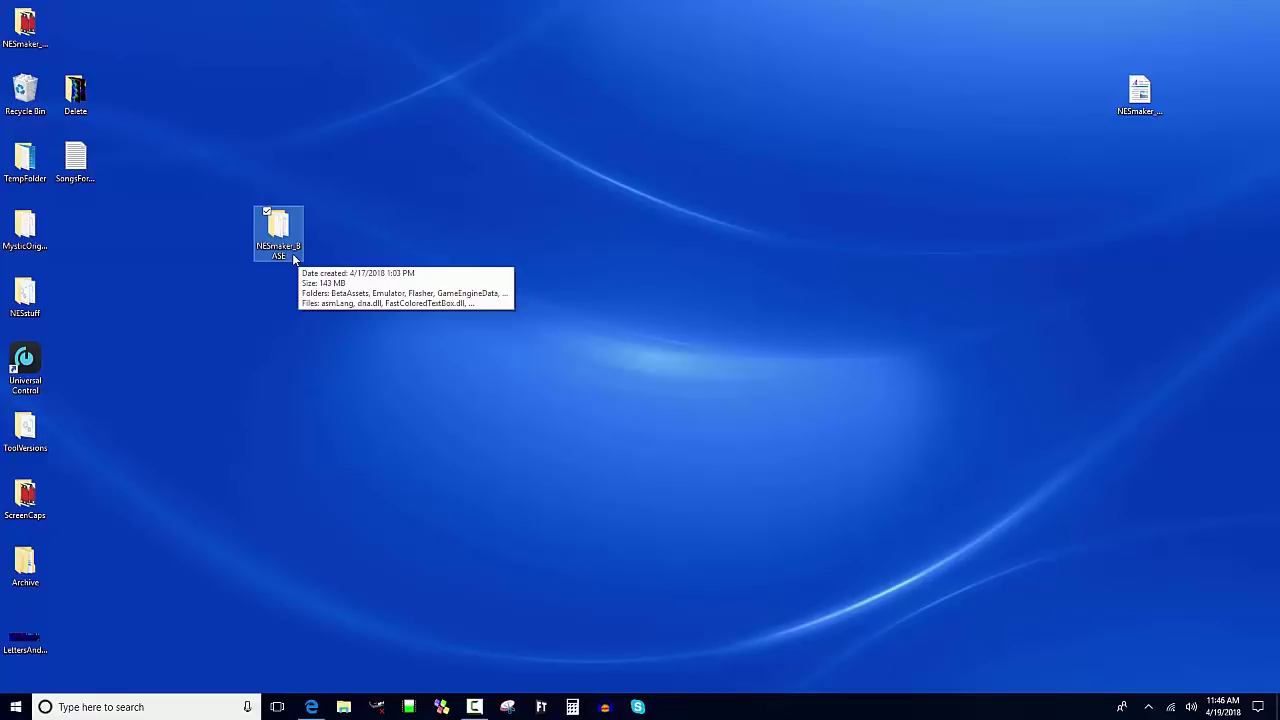
pyautogui.moveTo(398, 171); pyautogui.dragTo(258, 266)
pyautogui.click(298, 284)
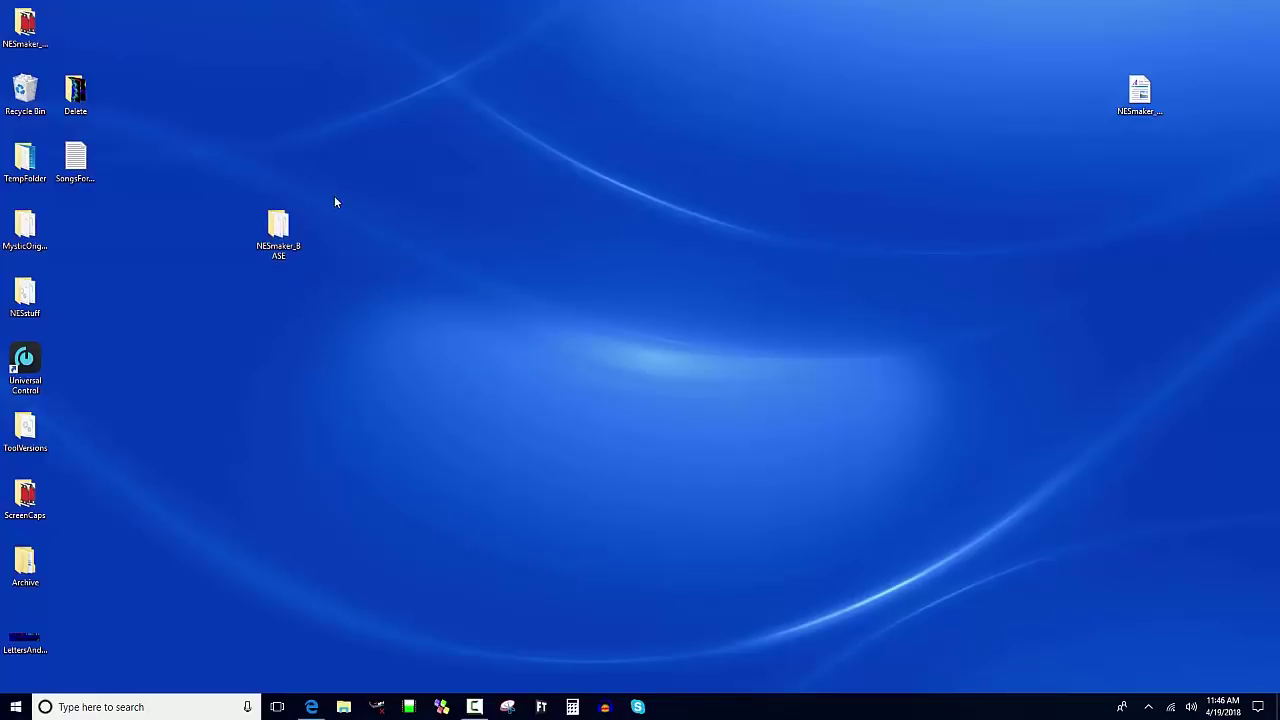
pyautogui.moveTo(334, 196); pyautogui.dragTo(191, 236)
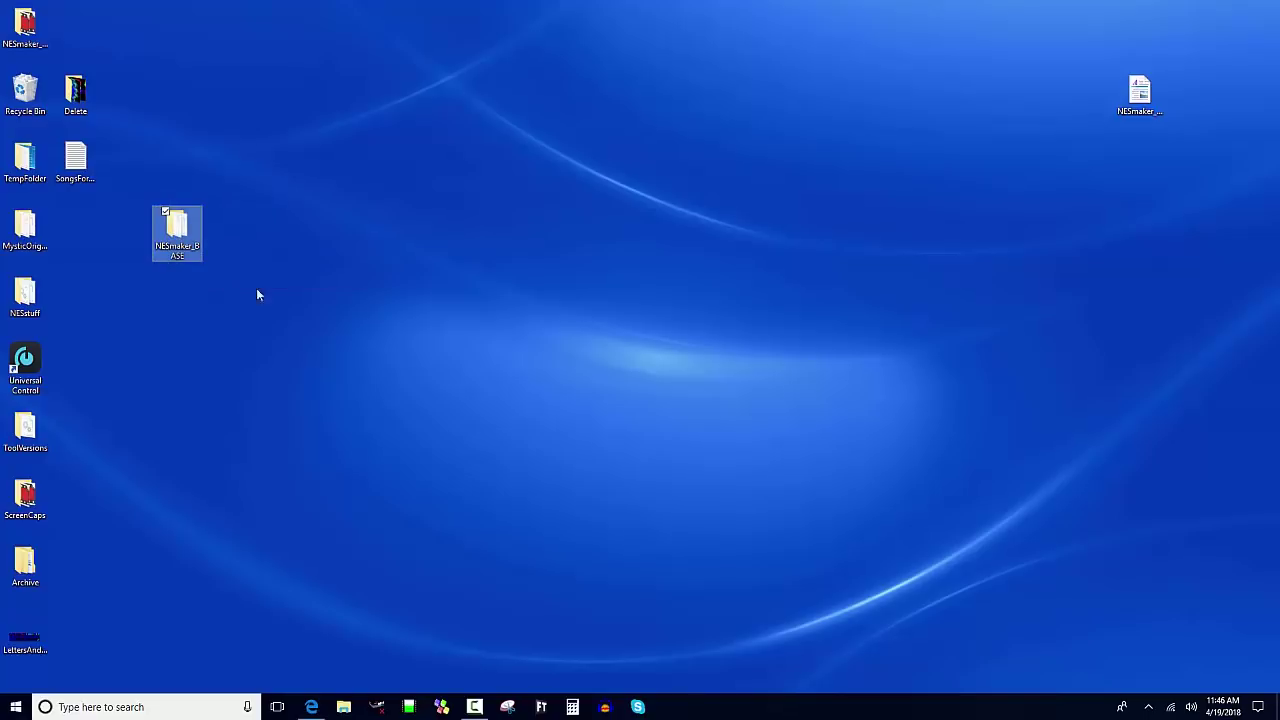
# - Duplicate the NESmaker_BASE folder on the desktop and place the copy near the middle of the desktop
pyautogui.click(471, 329)
pyautogui.hotkey('ctrl', 'v')
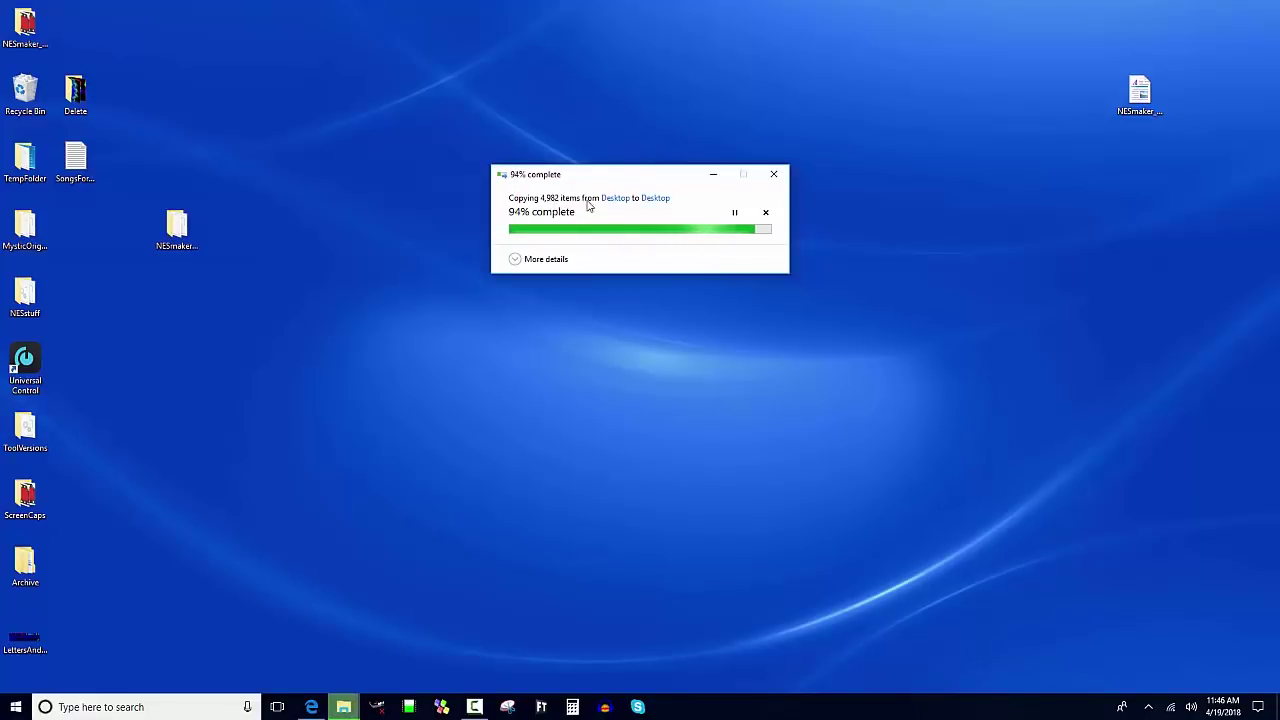
pyautogui.moveTo(86, 33); pyautogui.dragTo(545, 370)
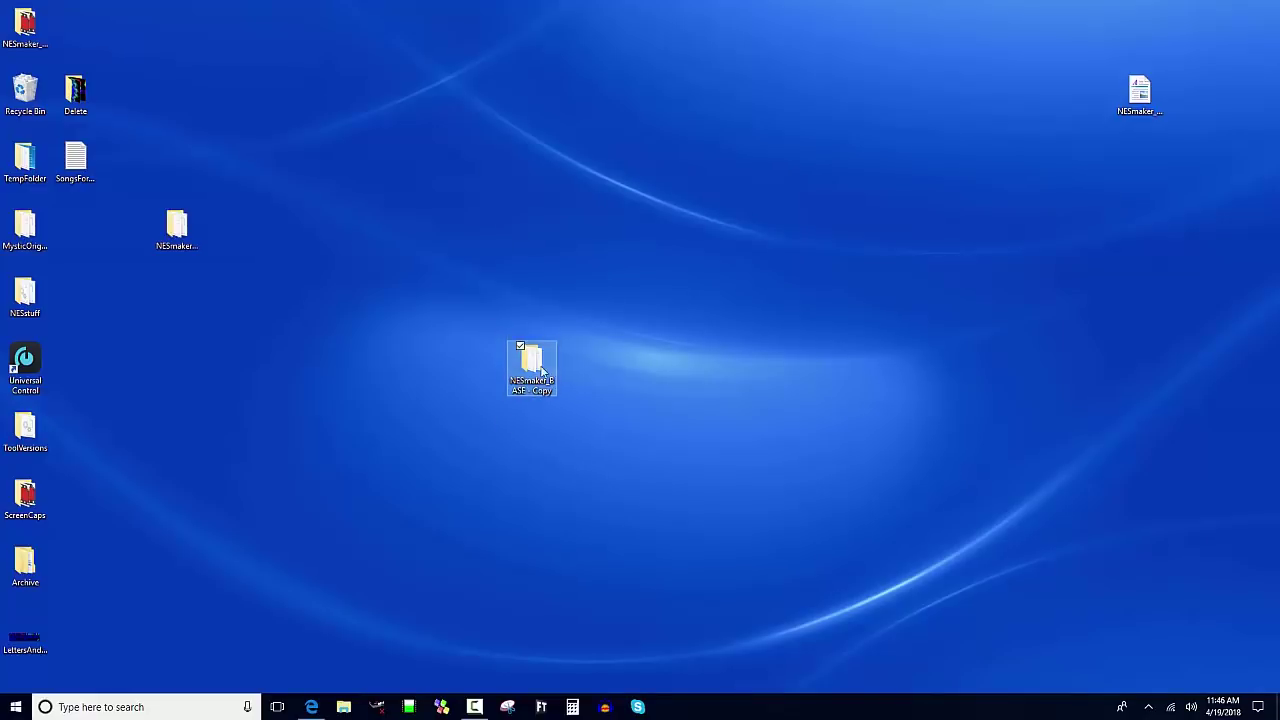
# - Rename the copied NESmaker_BASE folder as NESmakerGame1
pyautogui.moveTo(538, 375)
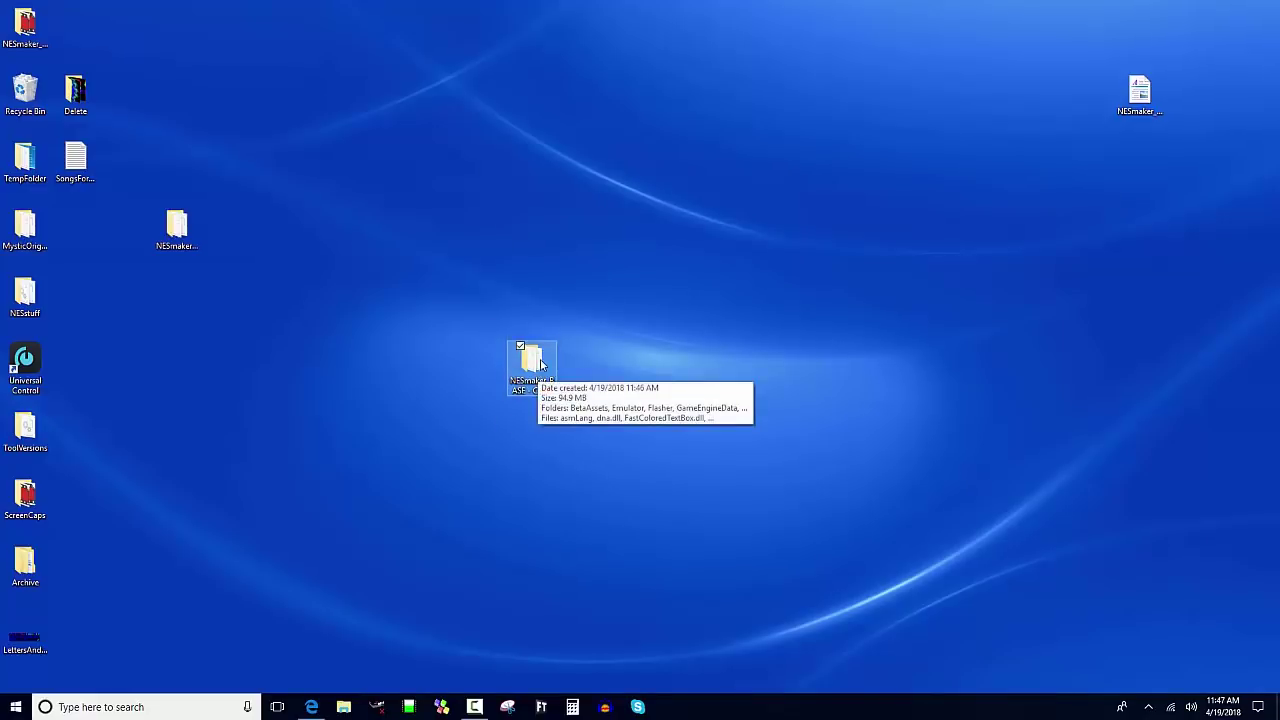
pyautogui.click(176, 228)
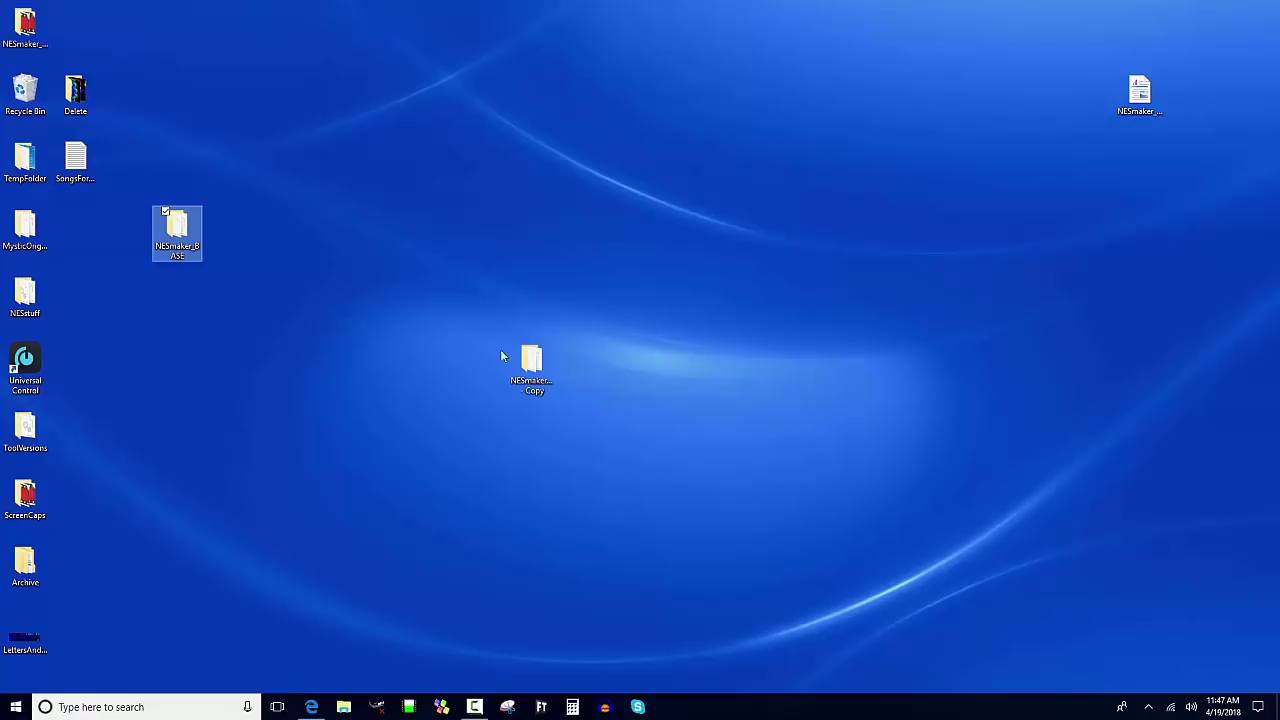
pyautogui.click(533, 364)
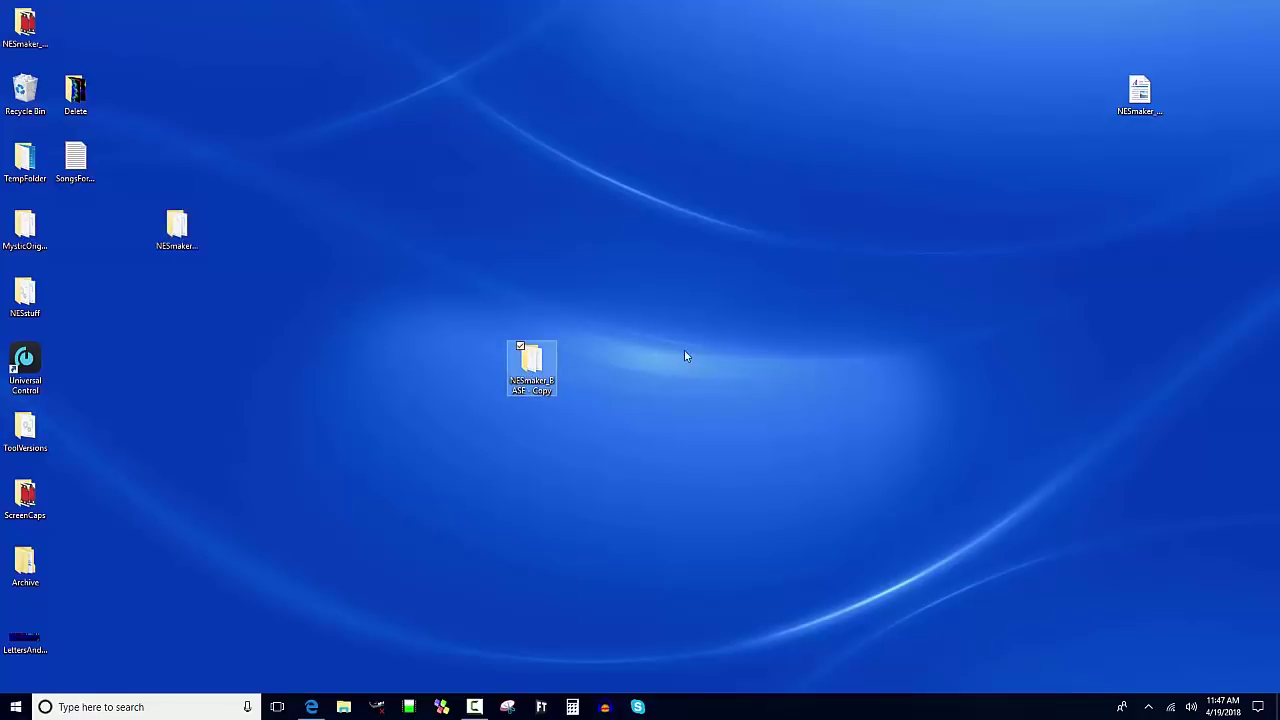
pyautogui.click(621, 366)
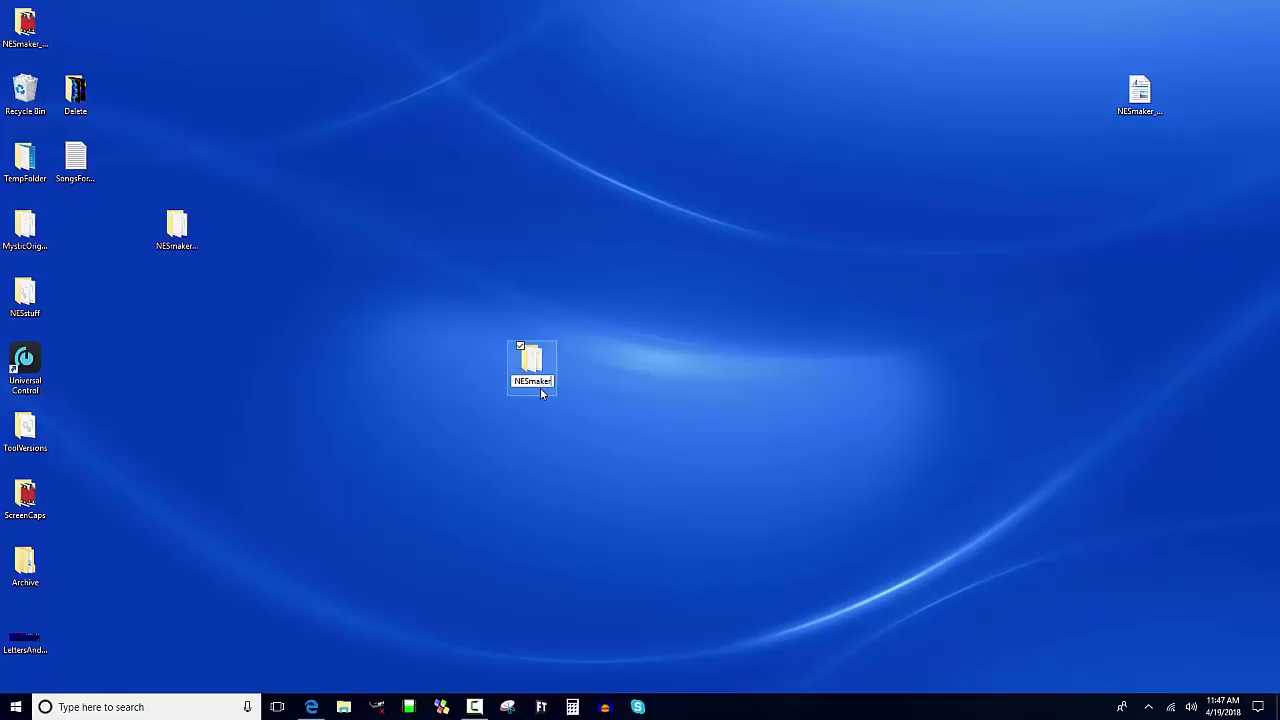
pyautogui.write('Game1')
pyautogui.press('Return')
# - Open the NESmakerGame1 folder and launch the NESMaker_3_1_0 application from it
pyautogui.doubleClick(535, 370)
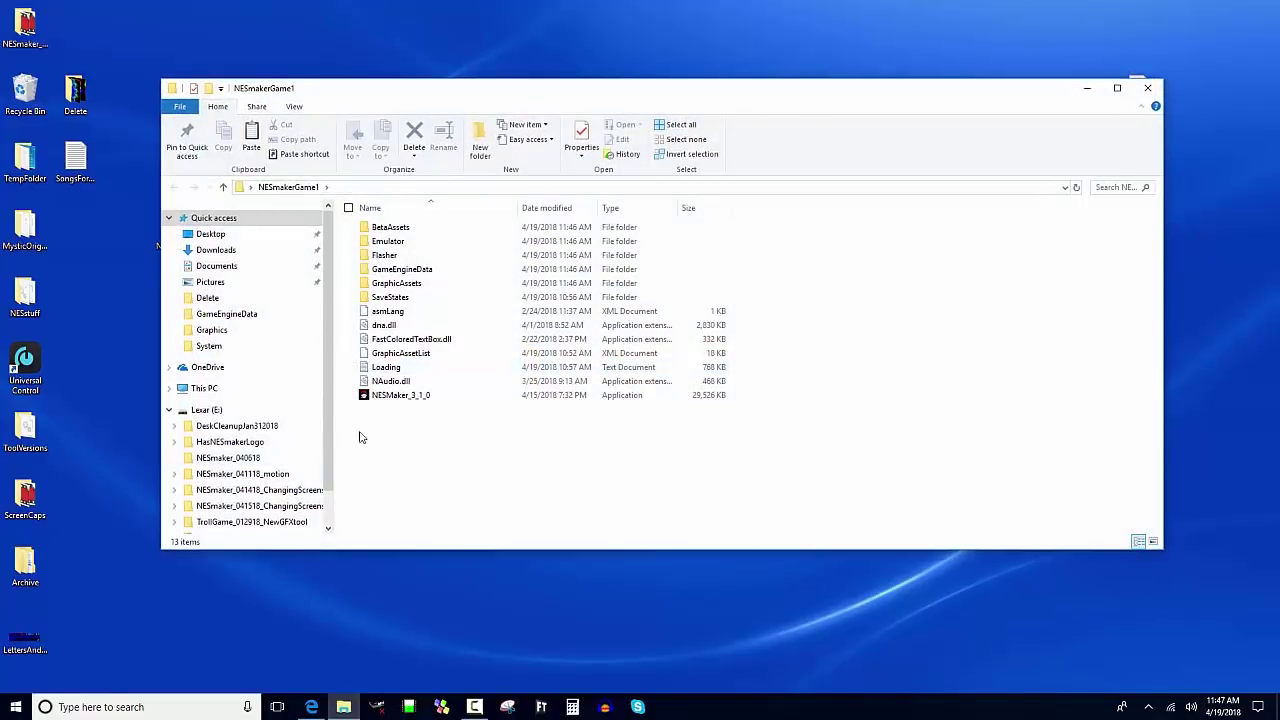
pyautogui.click(393, 402)
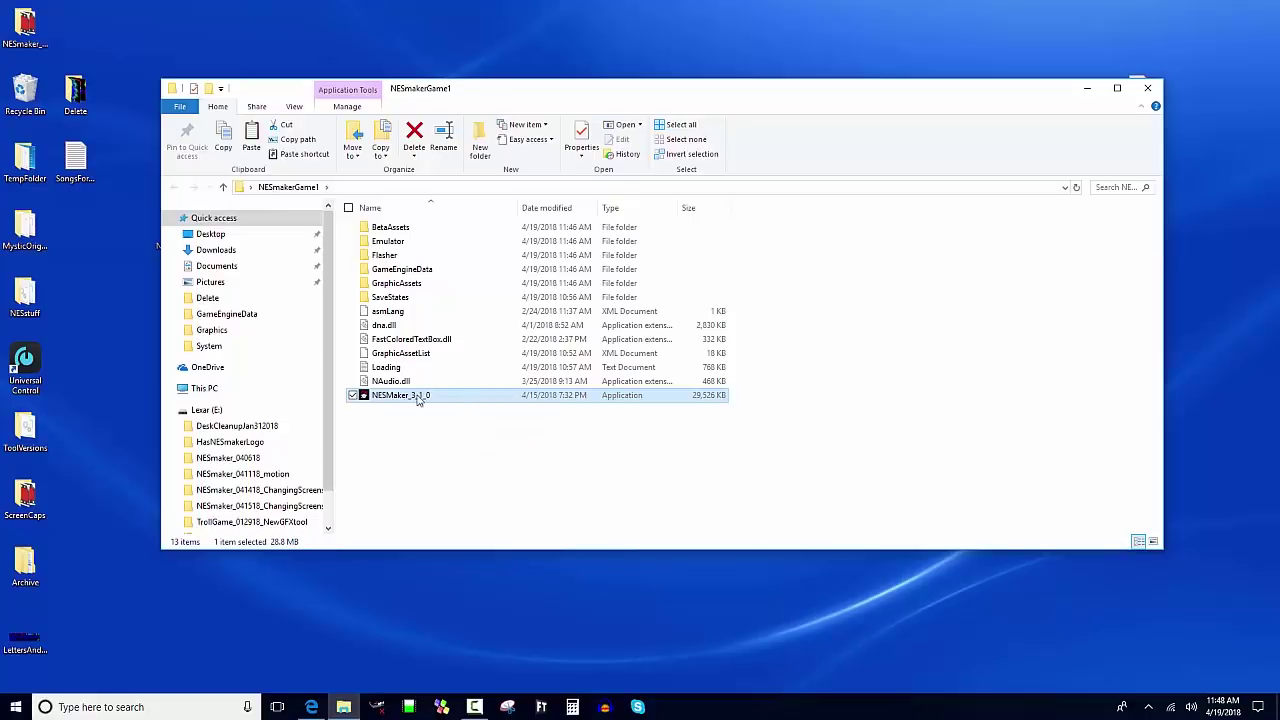
pyautogui.doubleClick(373, 401)
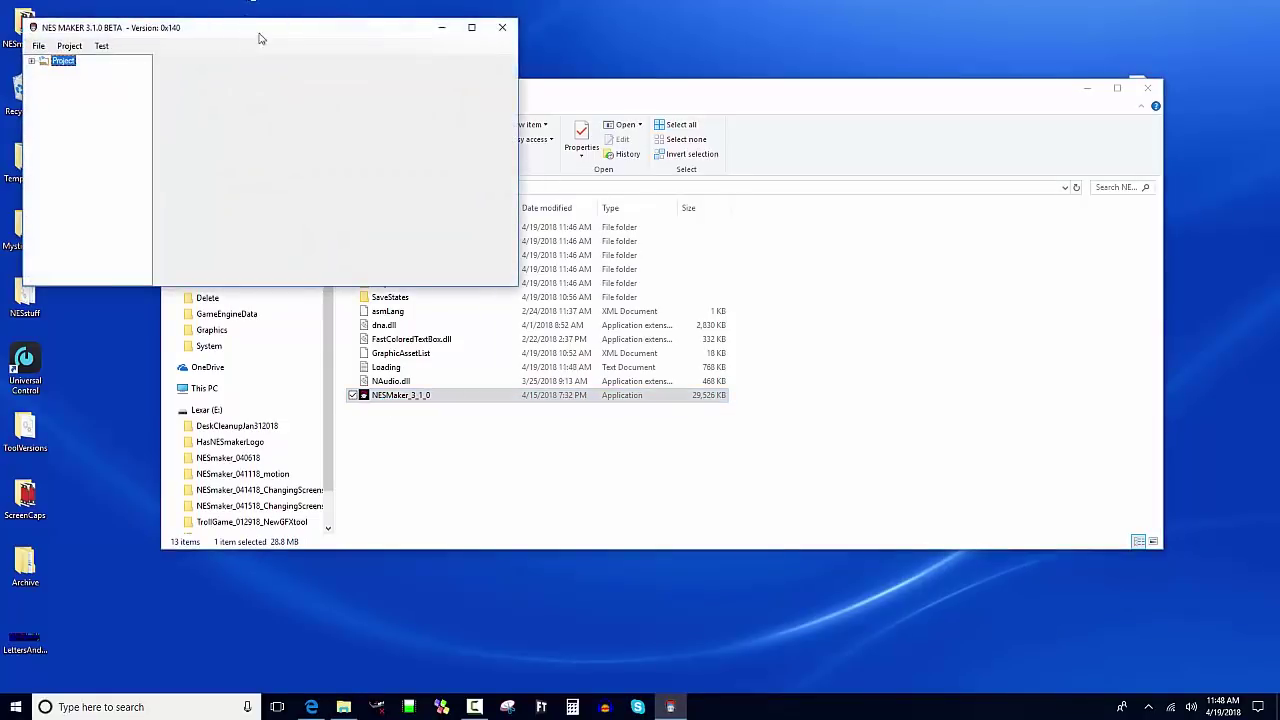
# - Reposition and enlarge the NES MAKER window, and widen its project tree pane slightly
pyautogui.moveTo(254, 34); pyautogui.dragTo(445, 268)
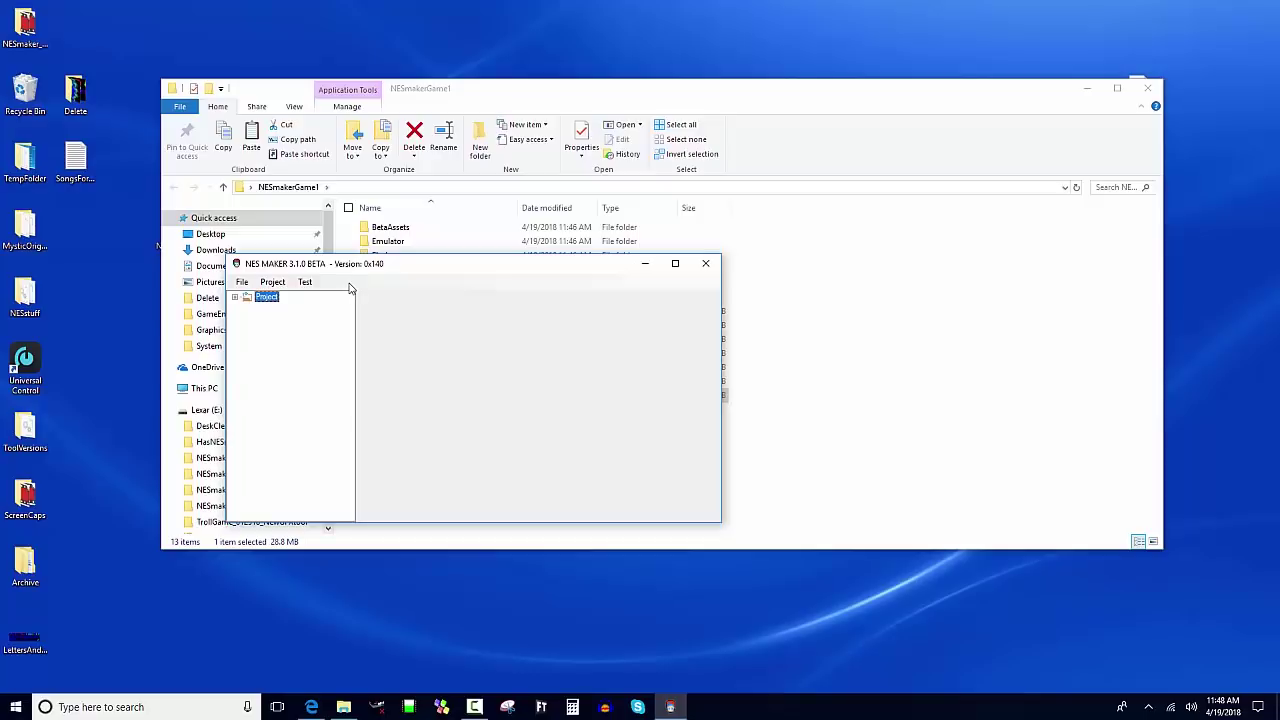
pyautogui.moveTo(338, 259); pyautogui.dragTo(273, 106)
pyautogui.moveTo(658, 374); pyautogui.dragTo(1125, 580)
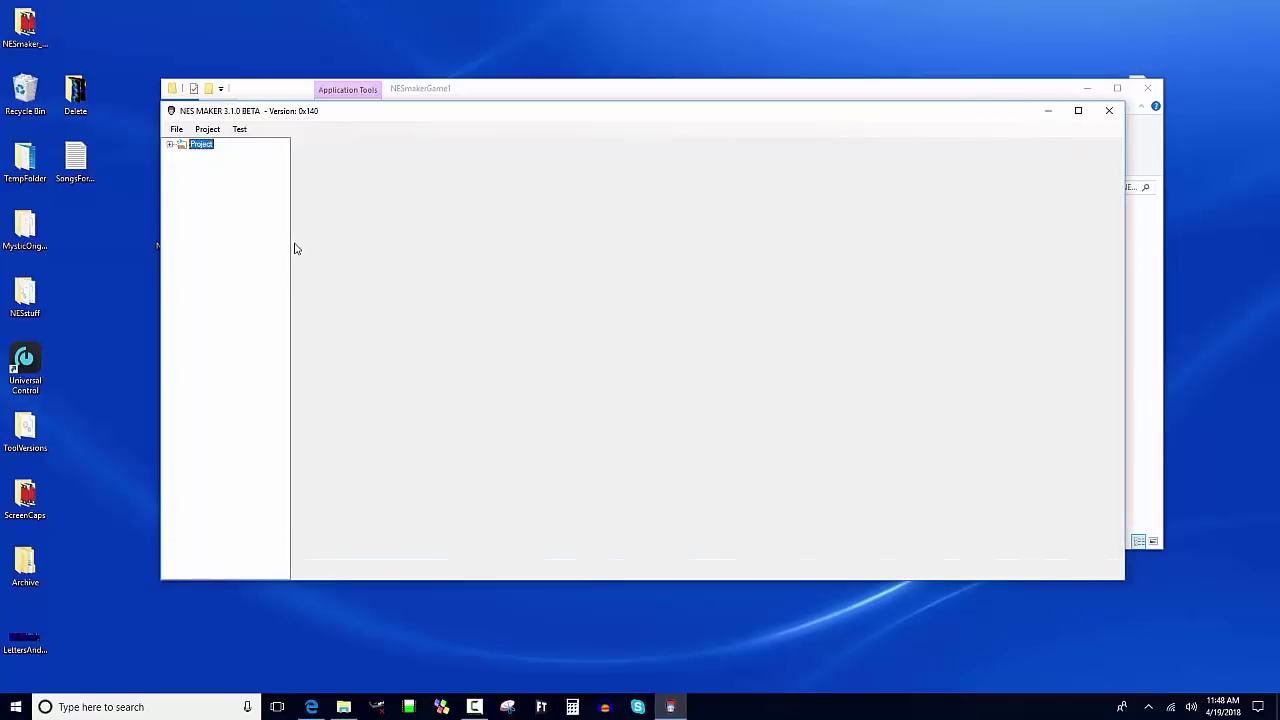
pyautogui.moveTo(289, 244); pyautogui.dragTo(330, 244)
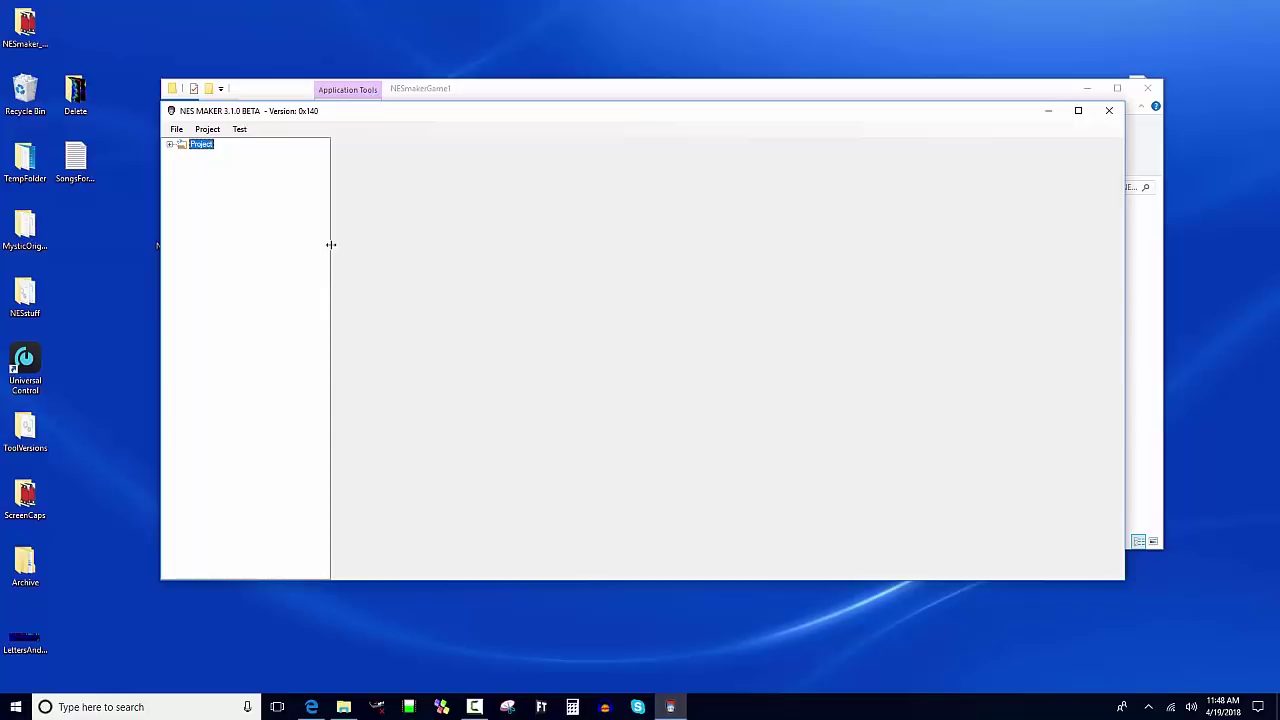
pyautogui.moveTo(331, 244); pyautogui.dragTo(319, 247)
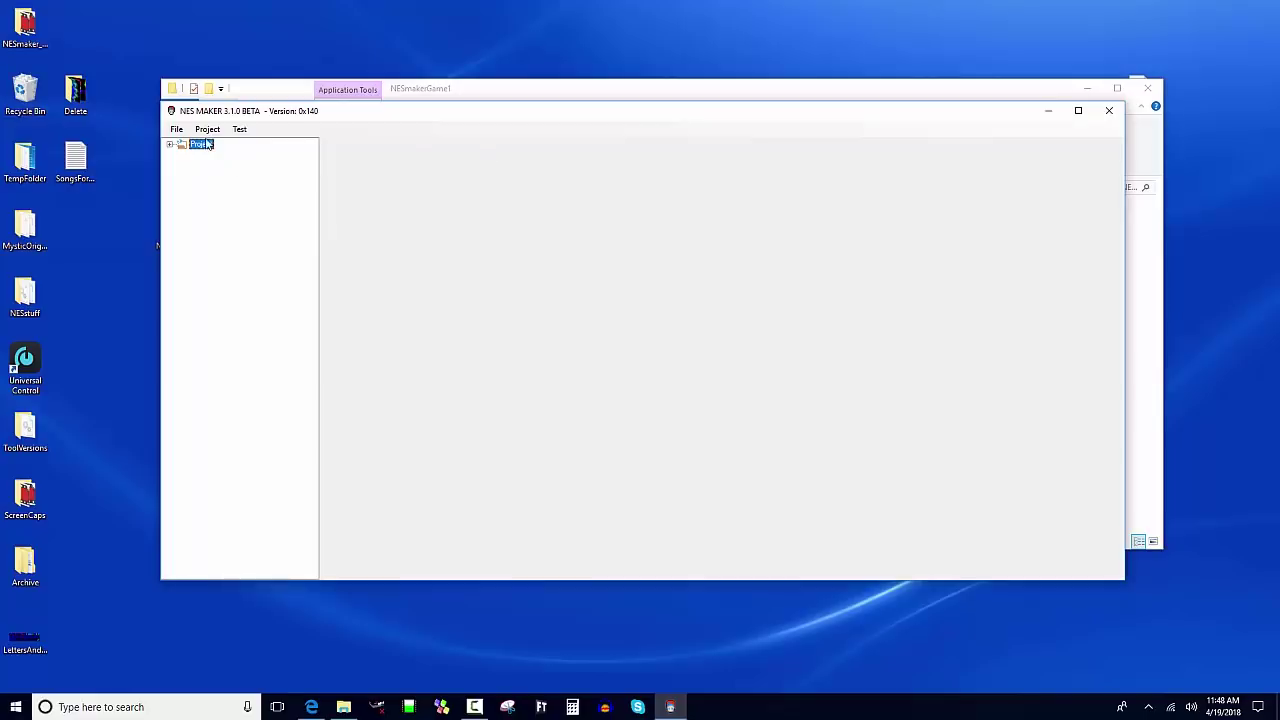
# - Expand the Project tree and its Sound branch down to the Music and SFX entries
pyautogui.click(170, 145)
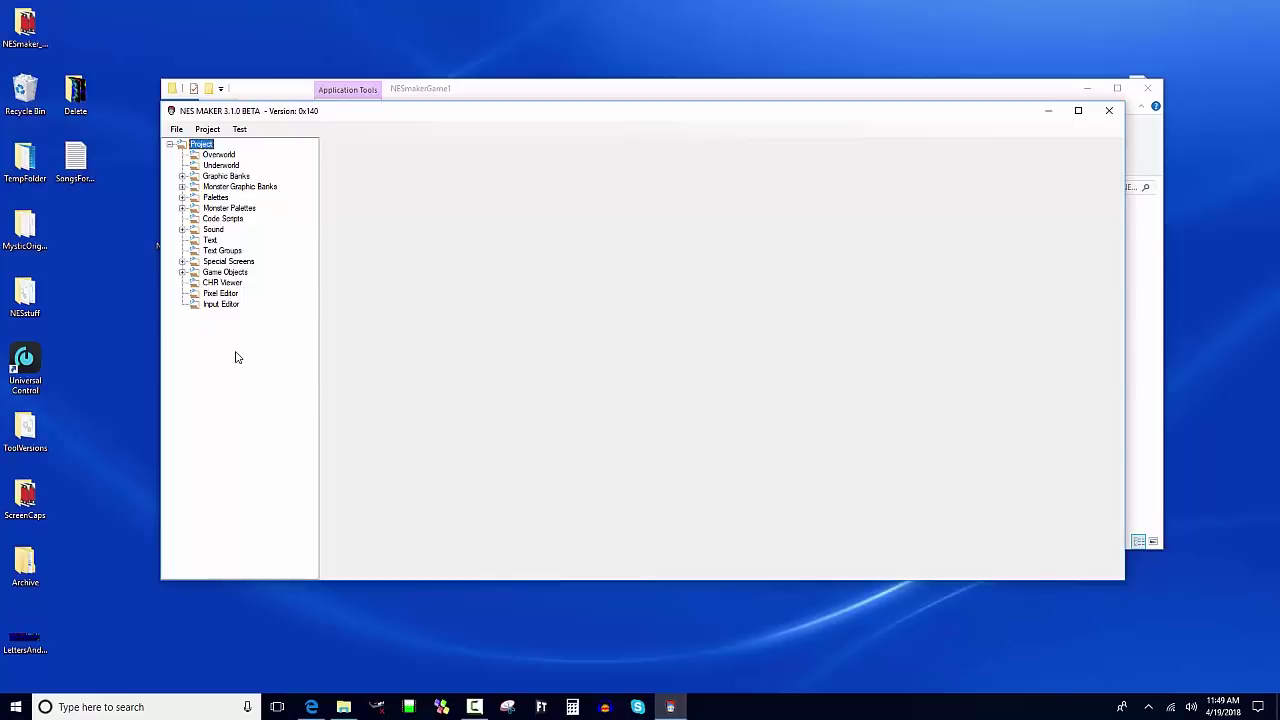
pyautogui.click(182, 229)
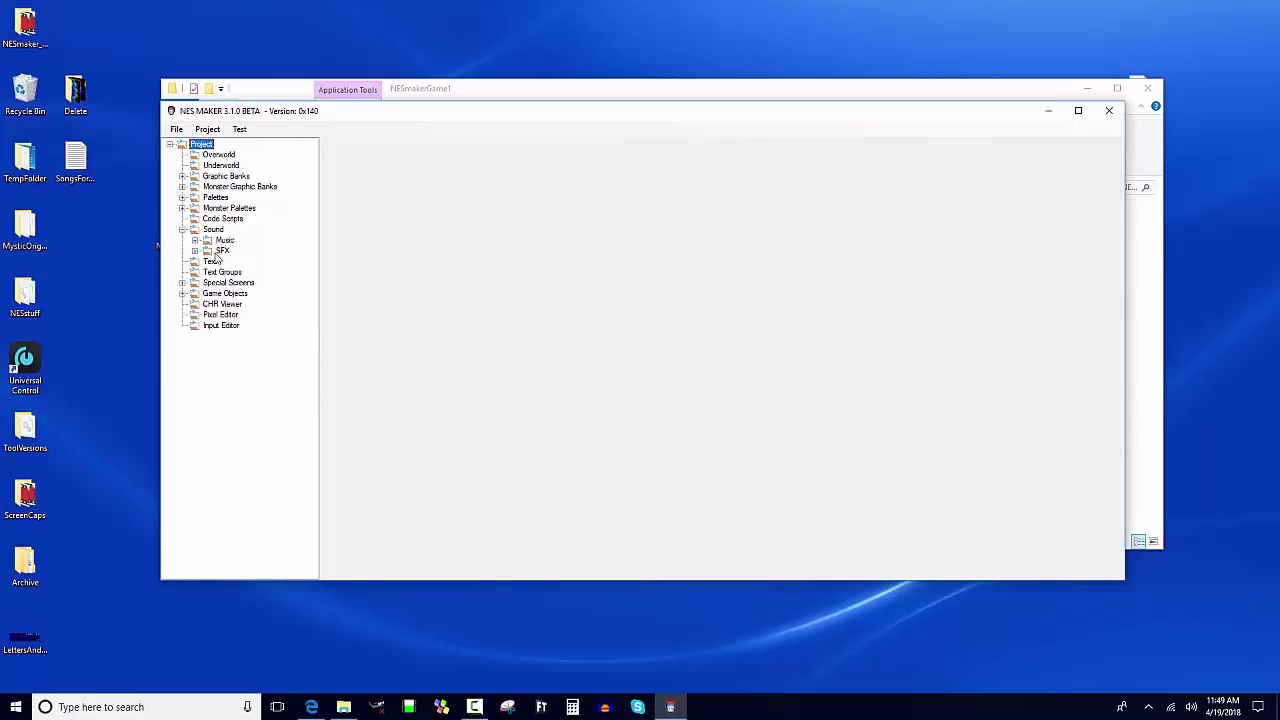
pyautogui.click(195, 240)
pyautogui.click(195, 261)
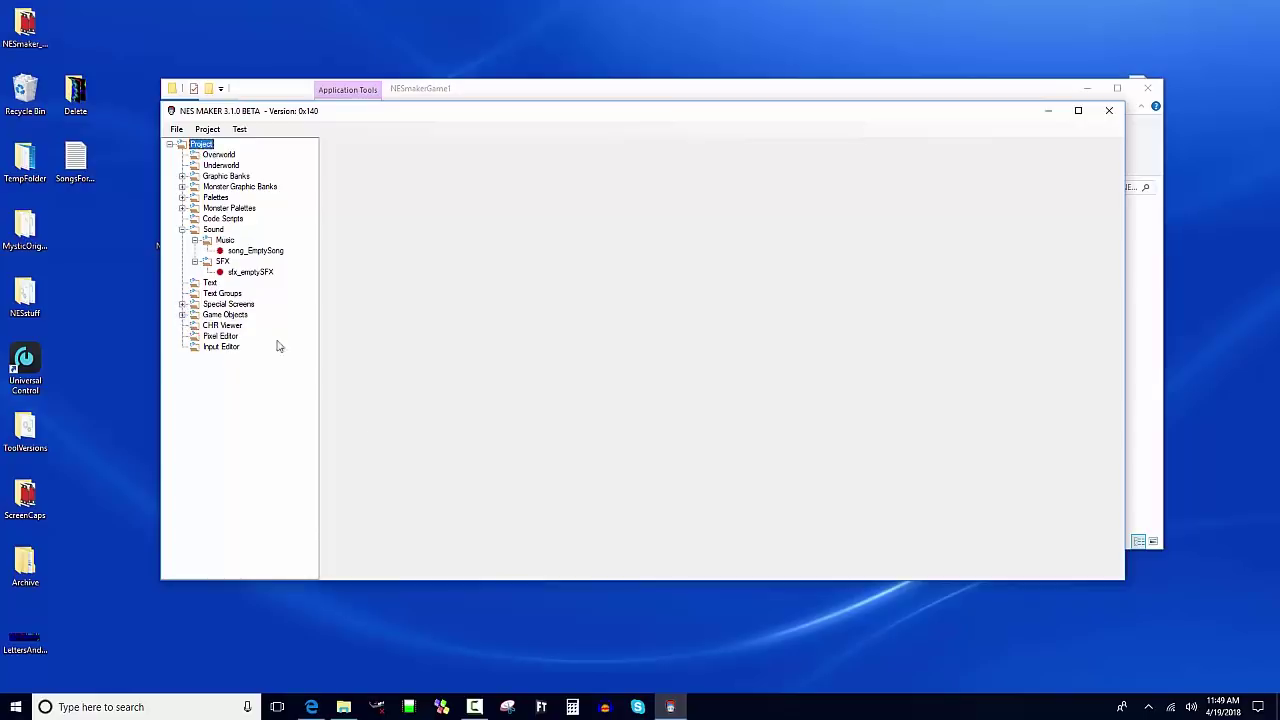
# - View the Underworld map grid and return to the Overworld map grid
pyautogui.click(226, 155)
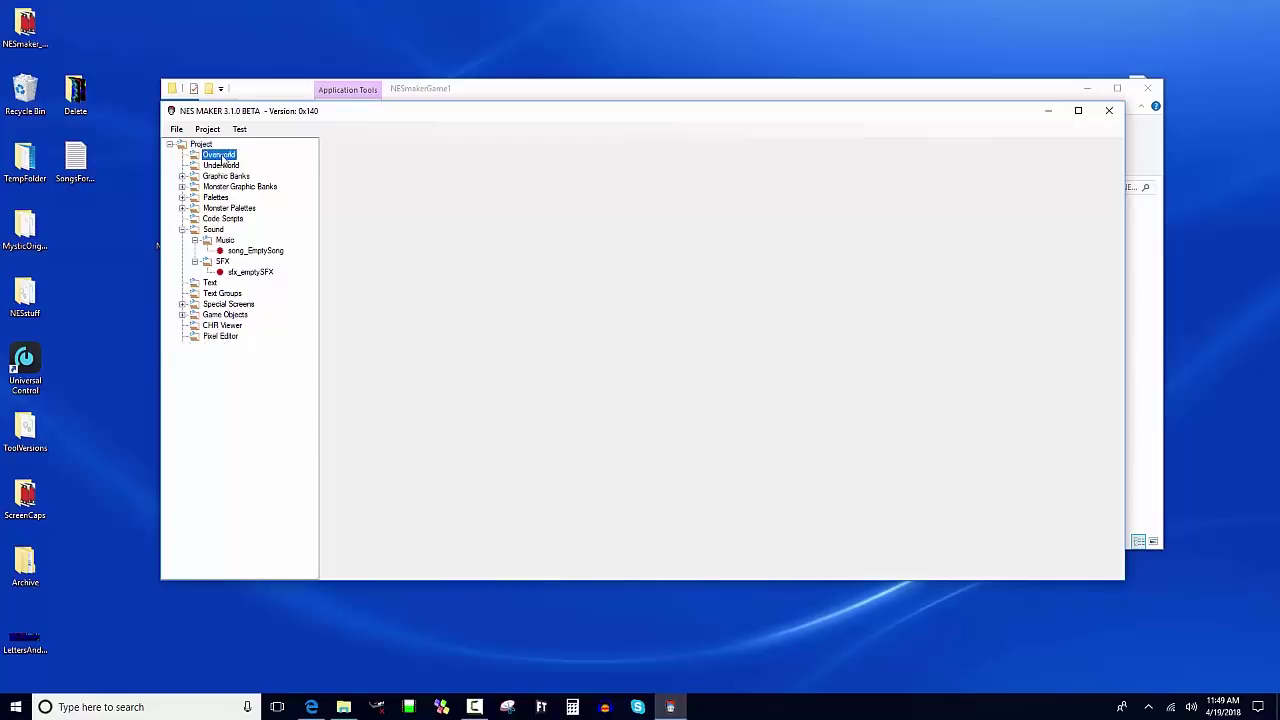
pyautogui.click(236, 166)
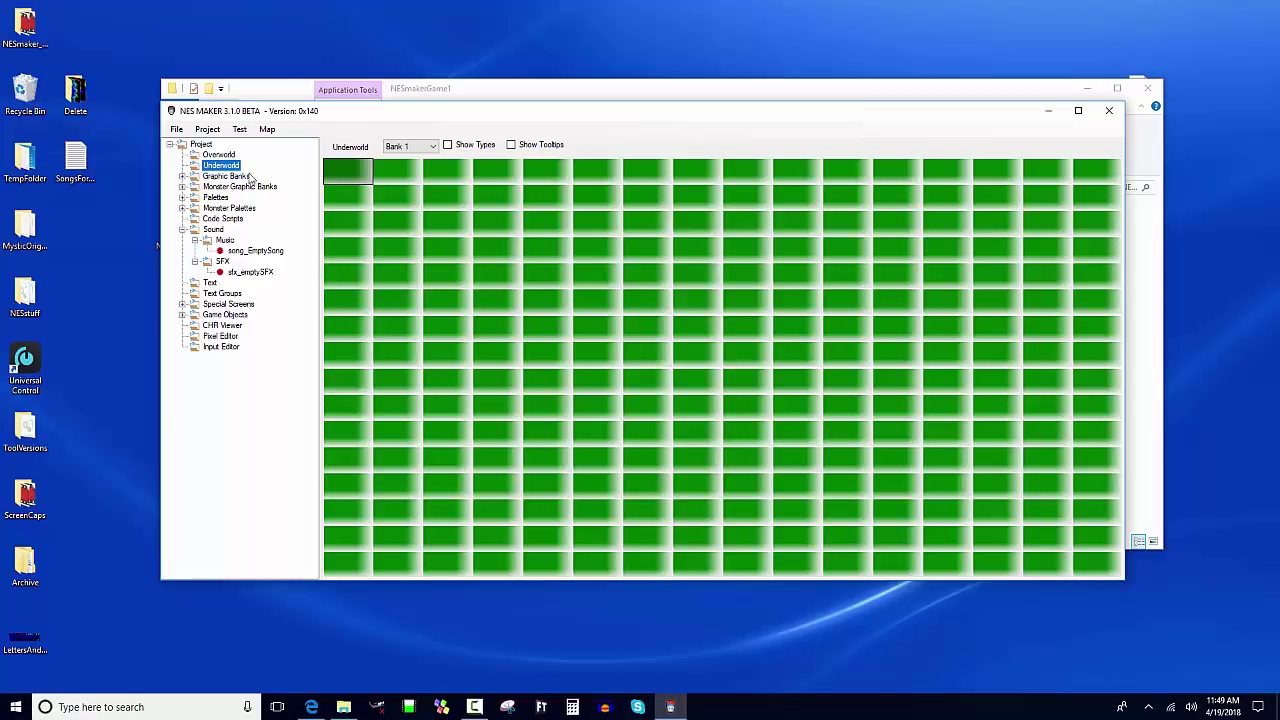
pyautogui.click(218, 155)
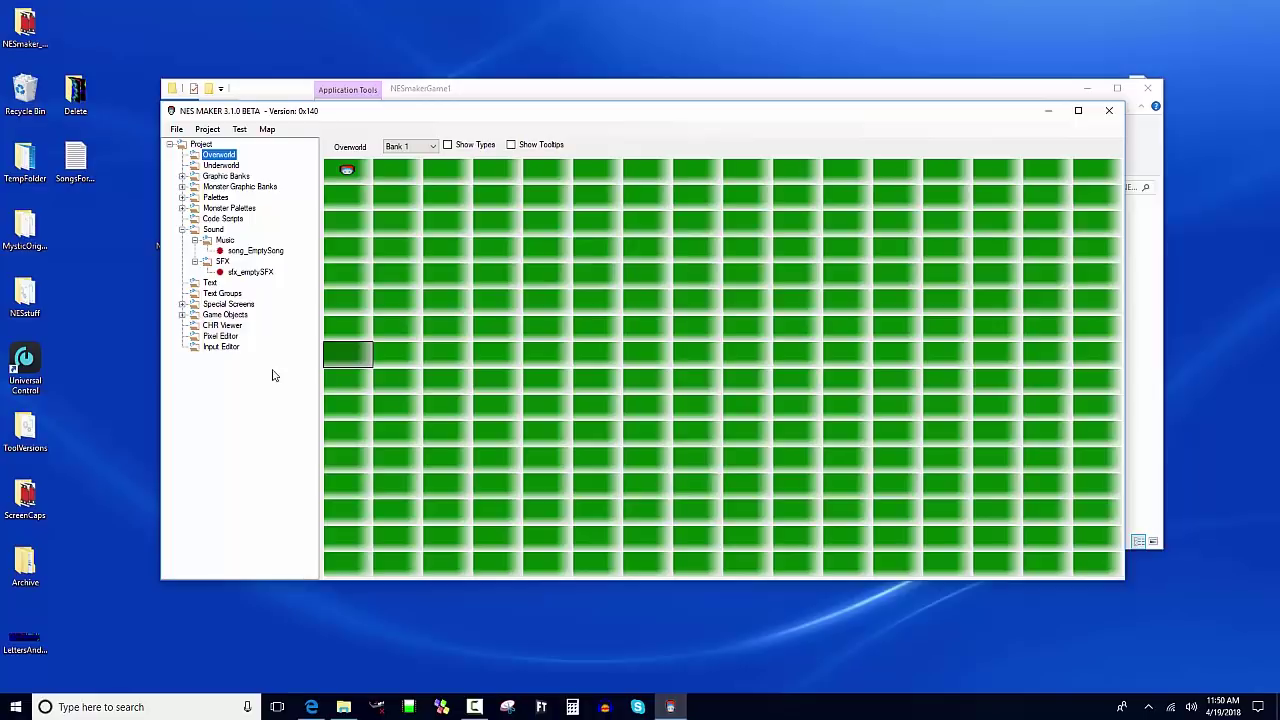
# - Compile the game and test-run it in the emulator, closing the game window when done
pyautogui.click(240, 130)
pyautogui.click(252, 159)
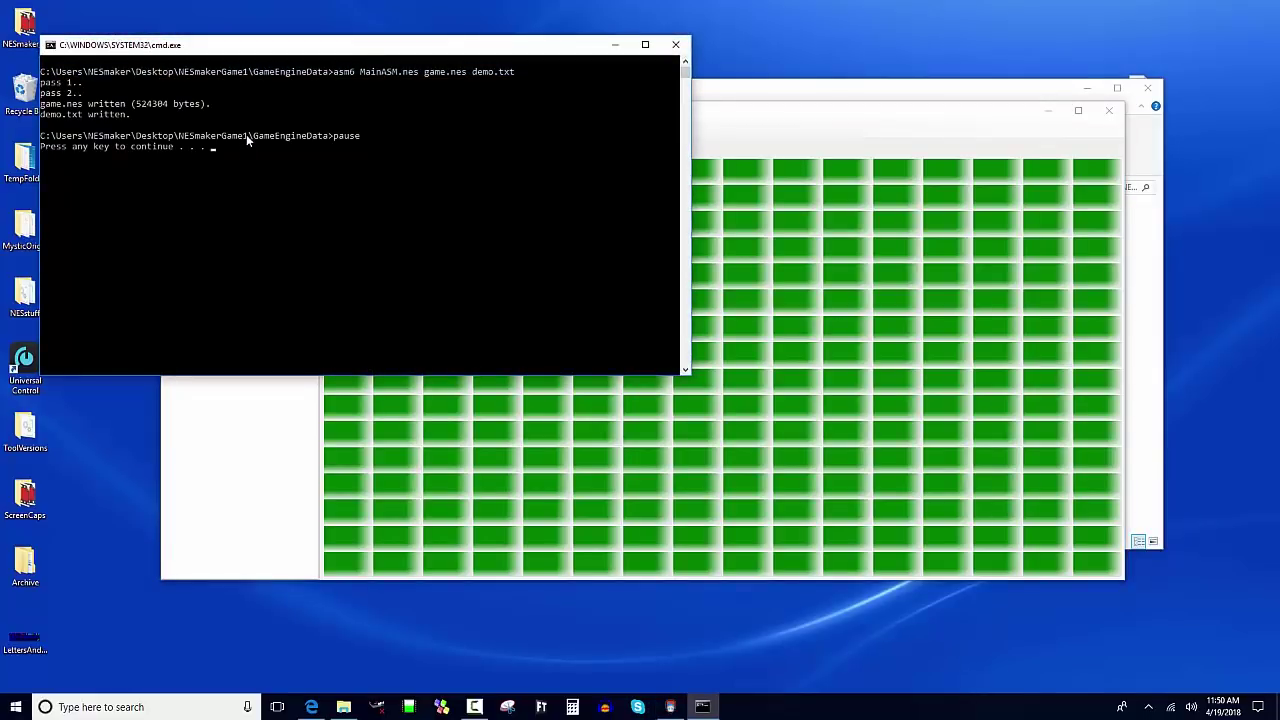
pyautogui.press('Return')
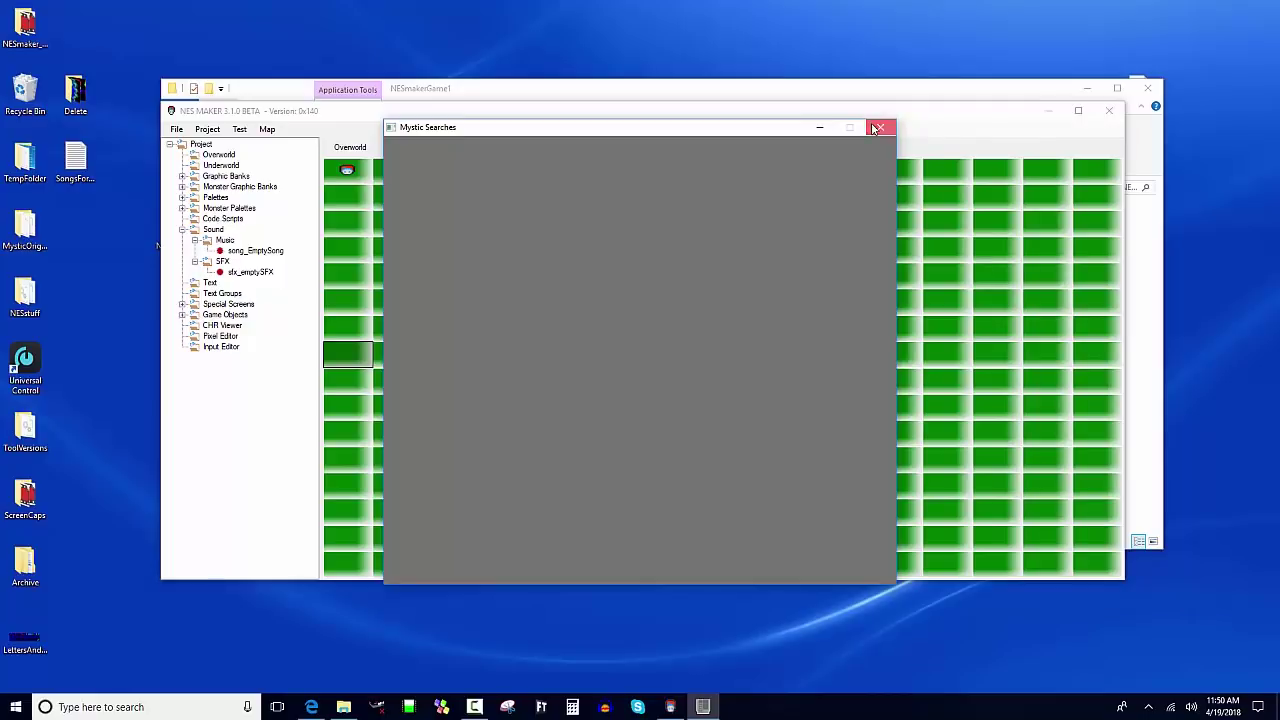
pyautogui.click(877, 128)
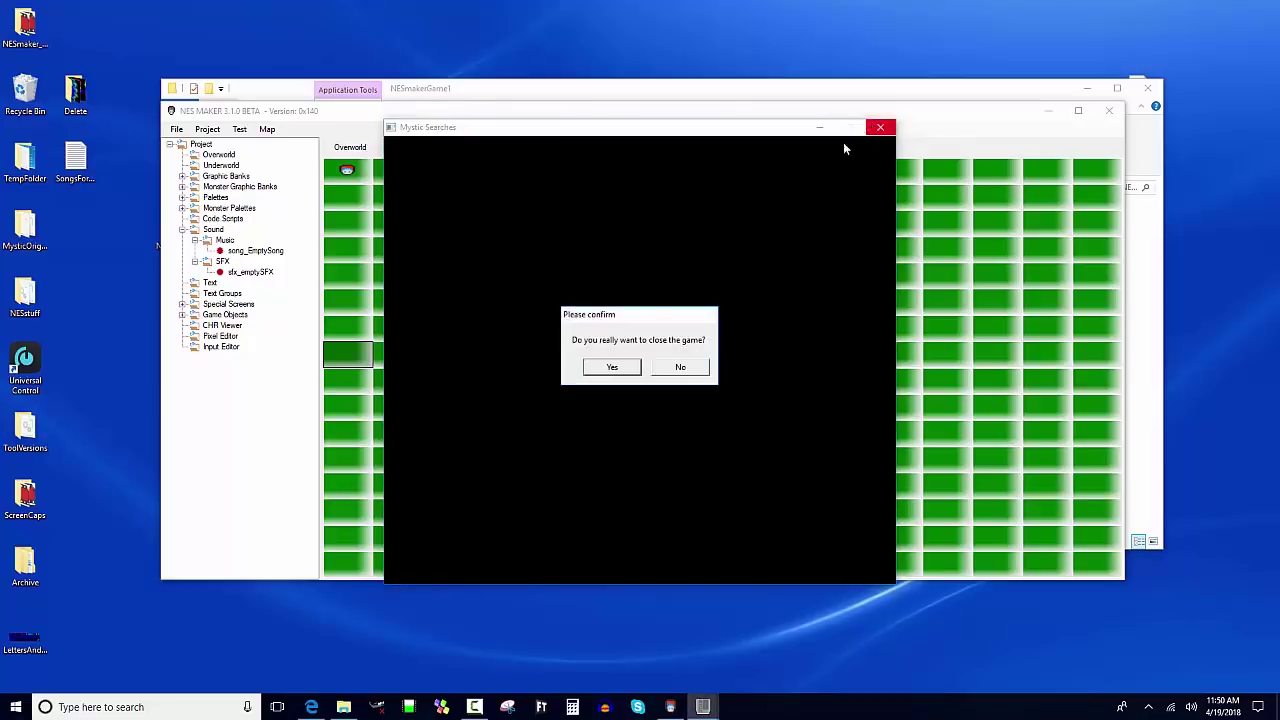
pyautogui.click(612, 366)
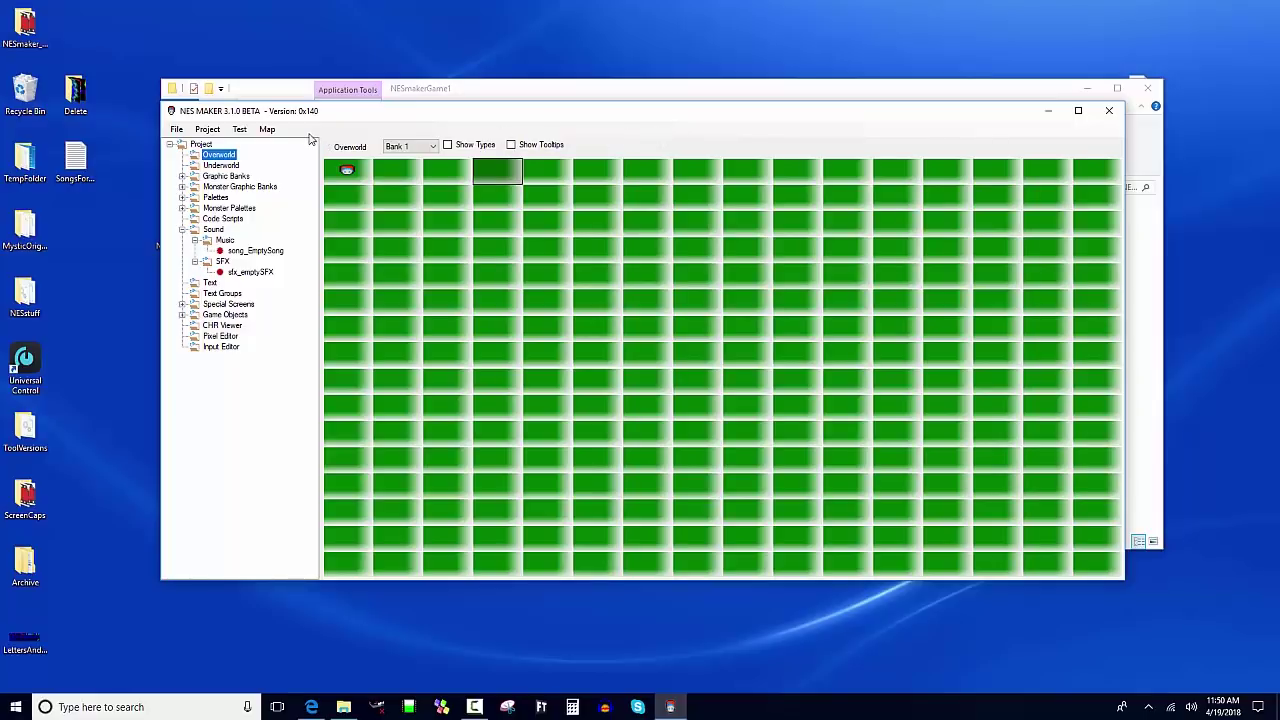
# - Open the project settings for labels, switch to the Emulator settings, and activate the Emulator path for editing
pyautogui.click(214, 131)
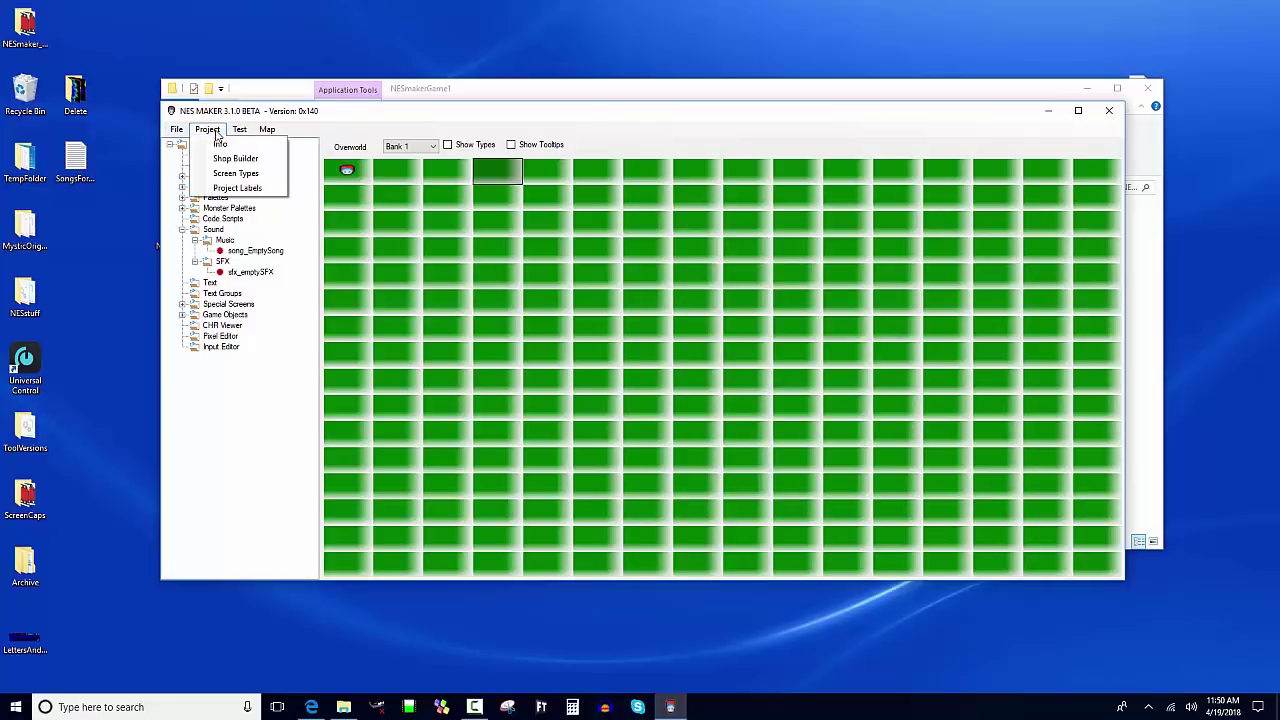
pyautogui.click(216, 134)
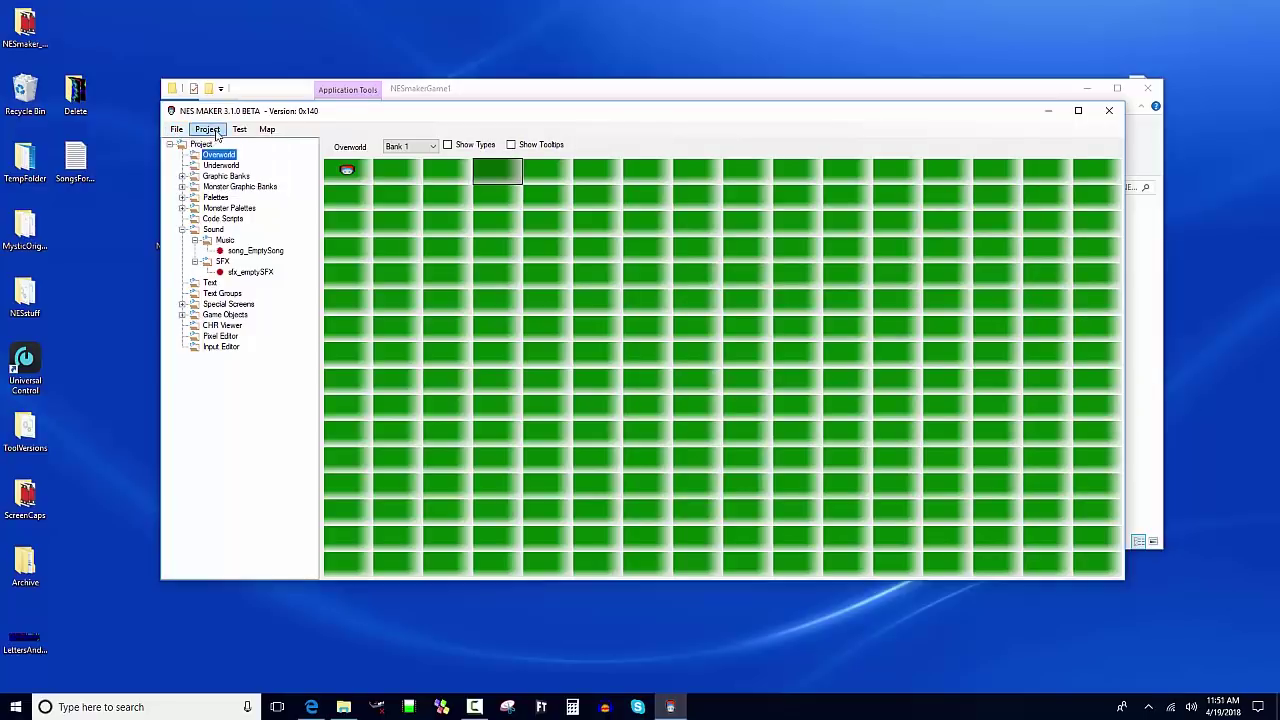
pyautogui.click(210, 130)
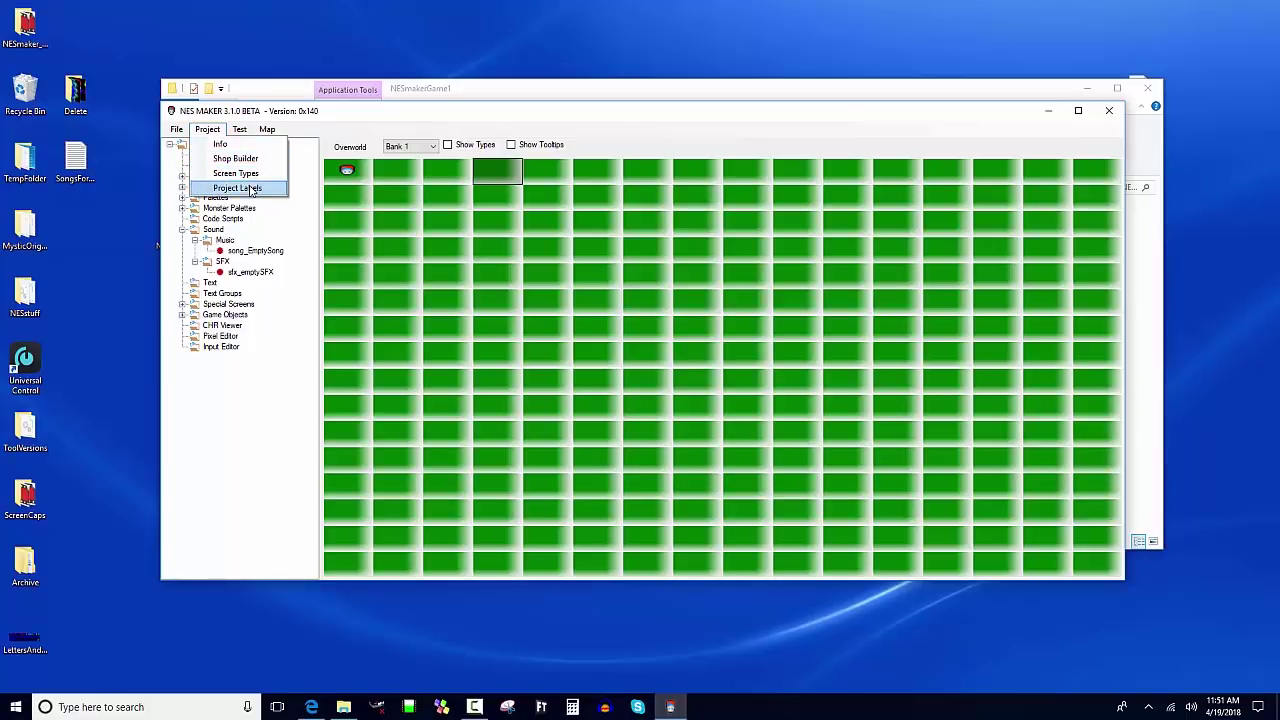
pyautogui.click(245, 188)
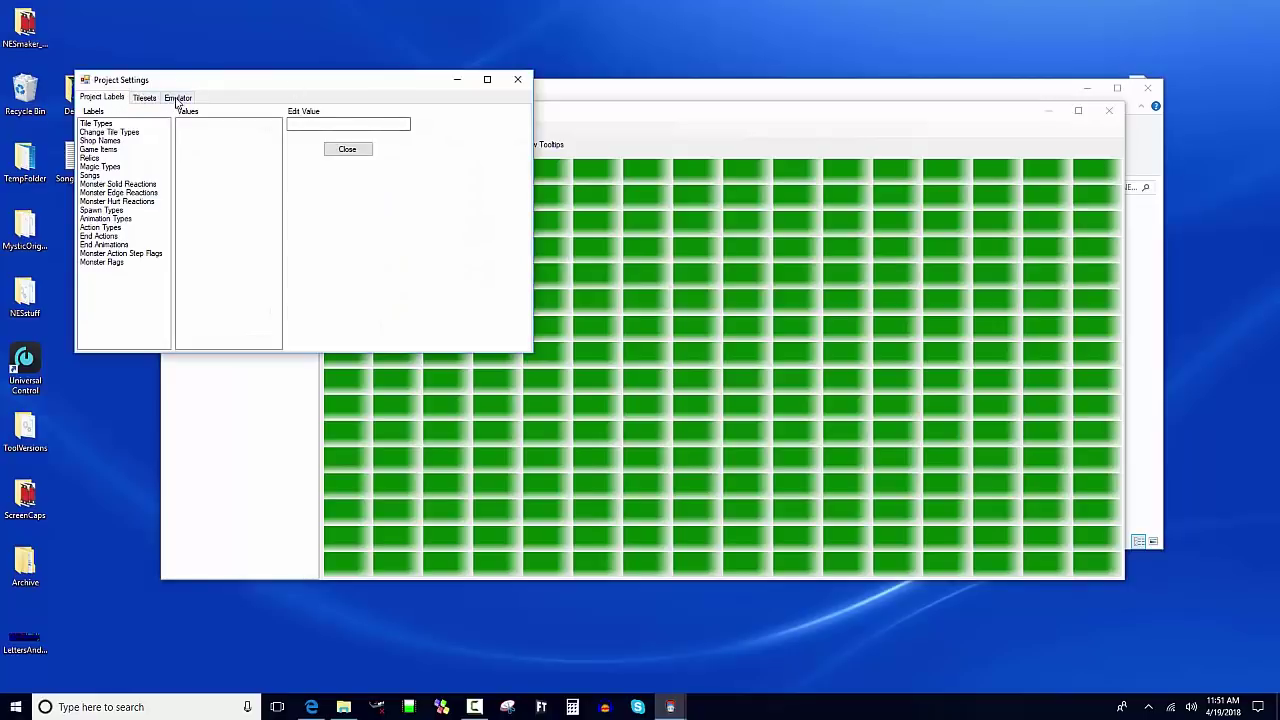
pyautogui.click(177, 99)
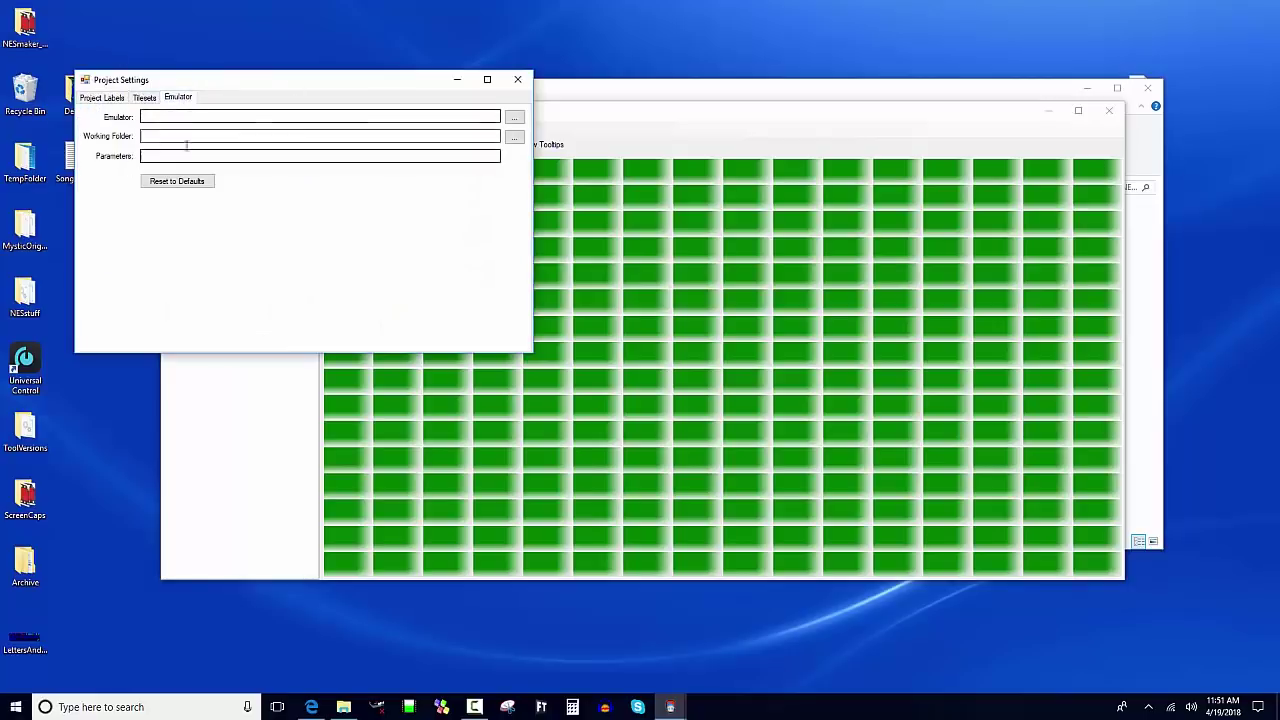
pyautogui.click(170, 117)
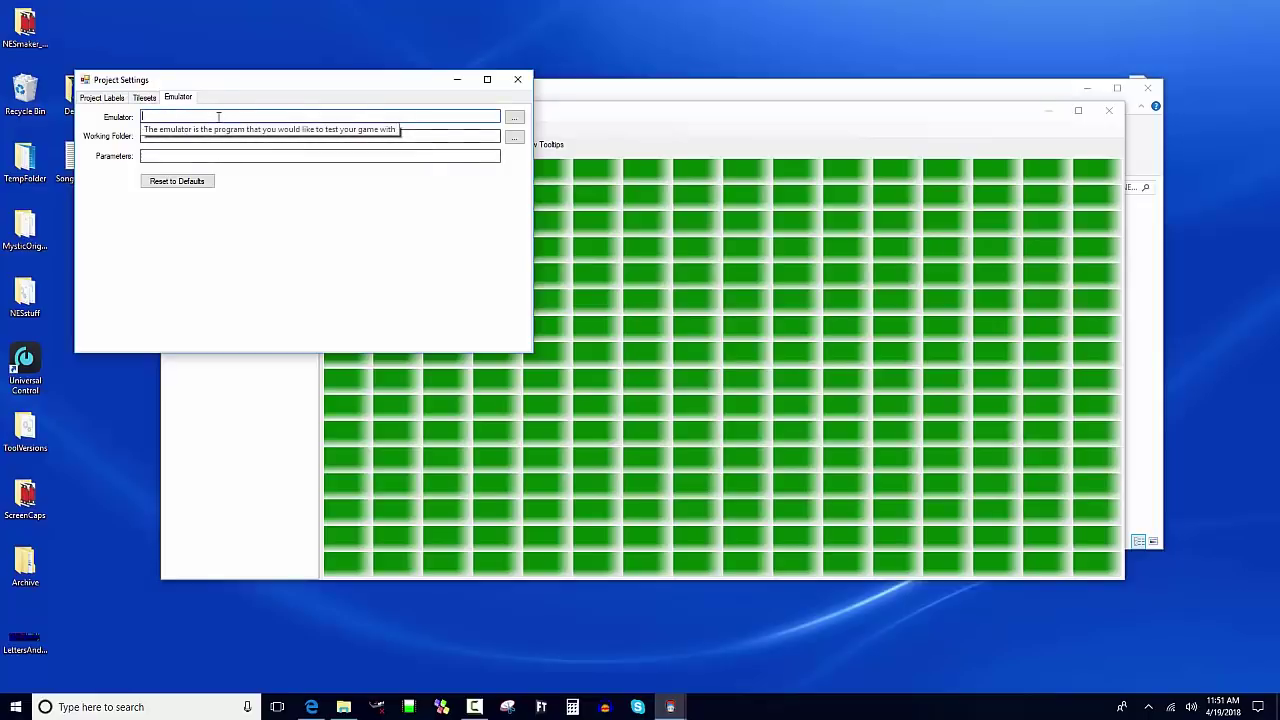
# - Reset the emulator settings to defaults and set the Emulator path to the fceux application in the Desktop's NESstuff folder
pyautogui.click(180, 181)
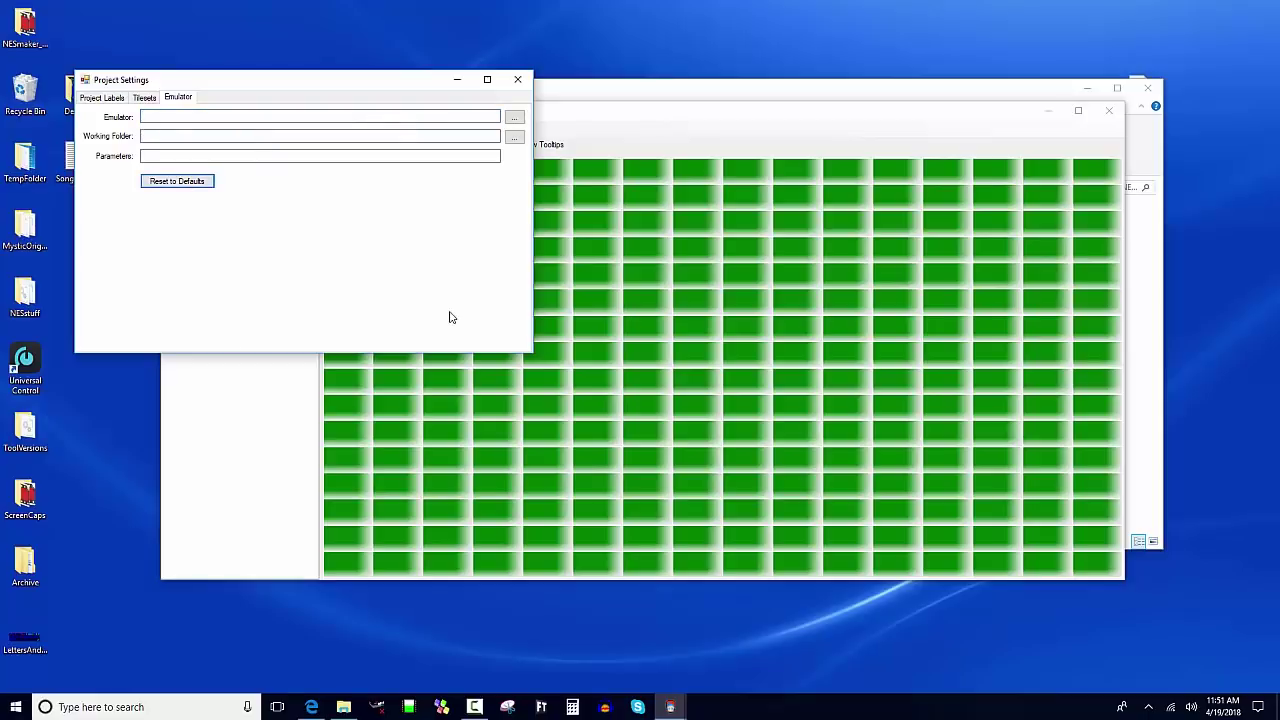
pyautogui.click(248, 117)
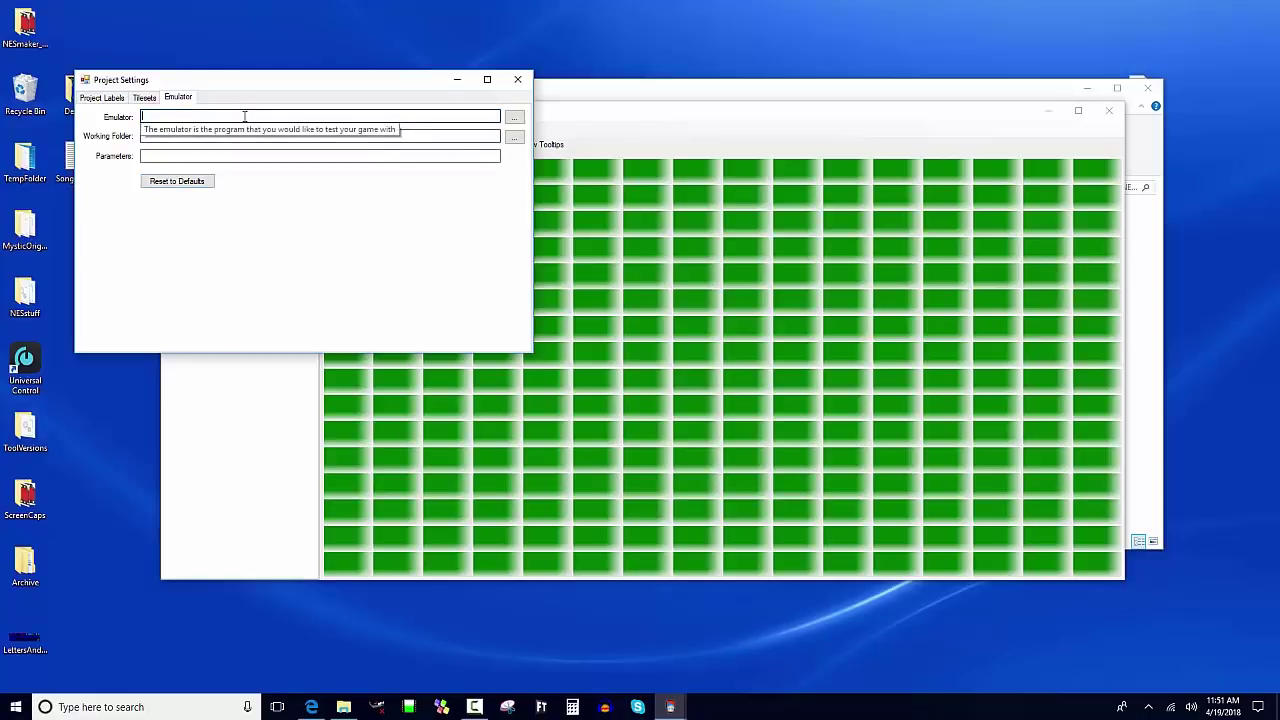
pyautogui.click(514, 117)
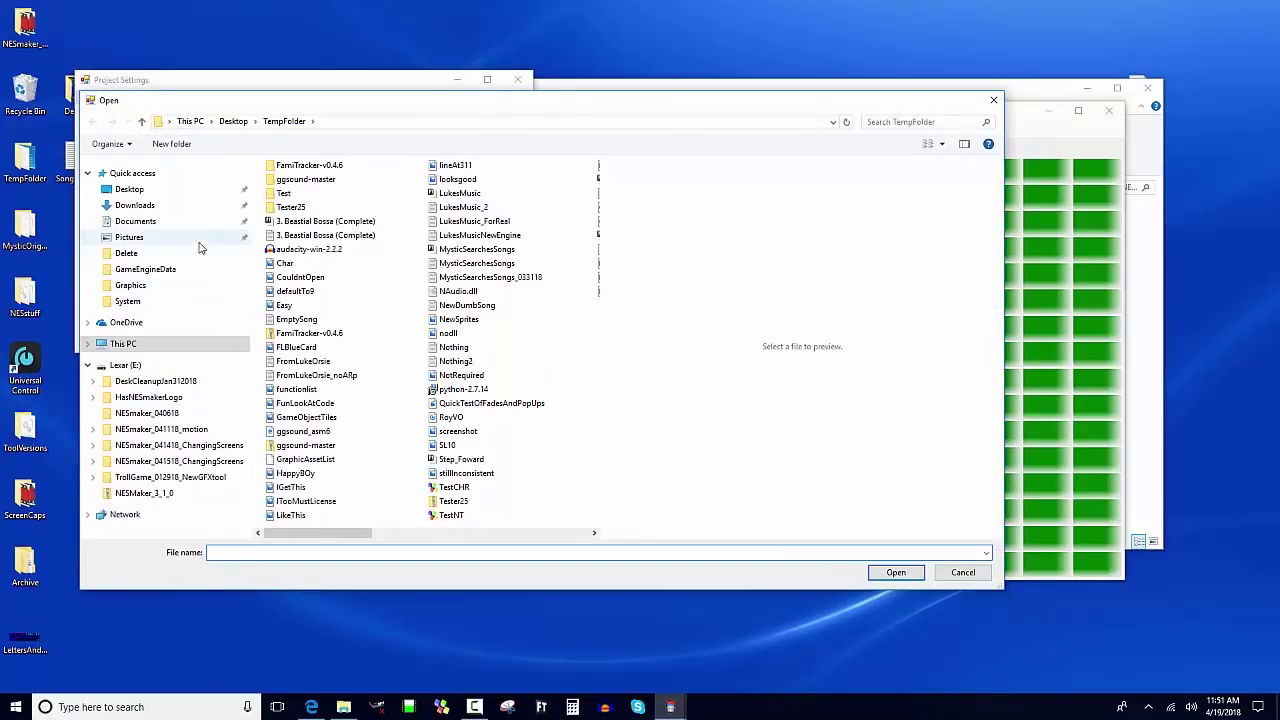
pyautogui.click(130, 190)
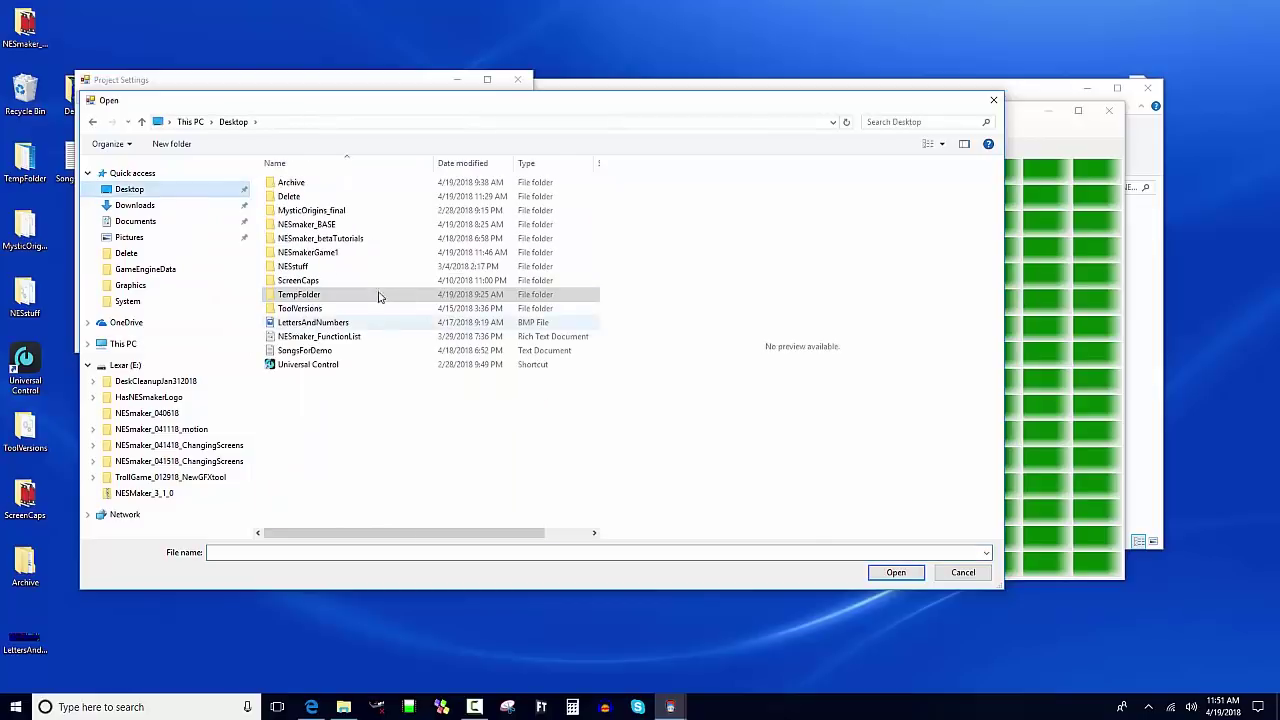
pyautogui.doubleClick(340, 271)
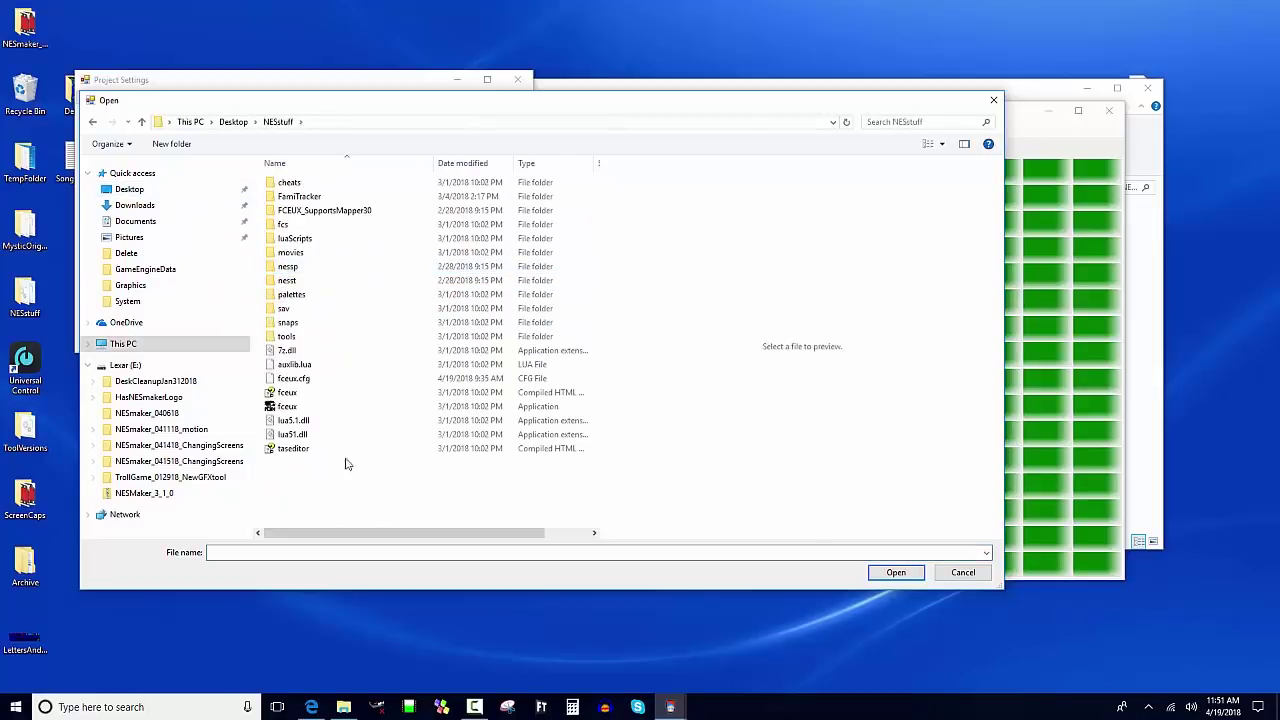
pyautogui.click(337, 407)
pyautogui.click(892, 575)
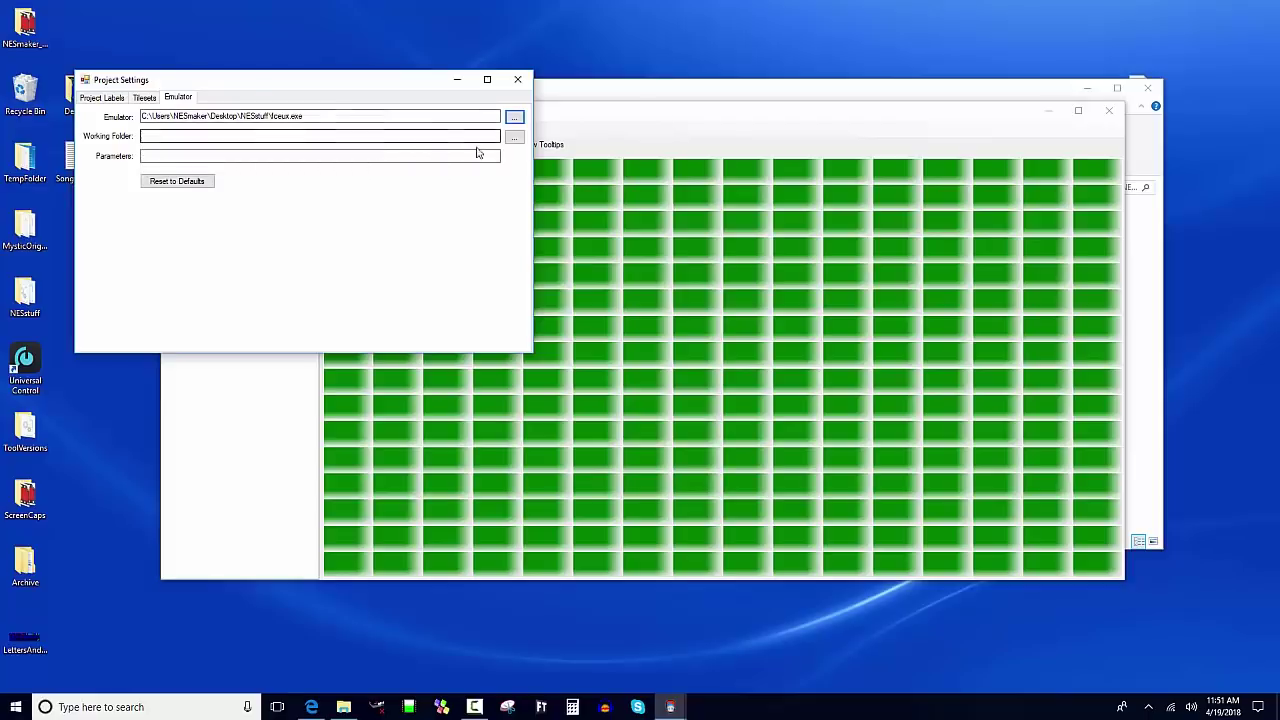
# - Set the emulator's Working Folder by choosing the game NES file in NESmakerGame1\GameEngineData on the Desktop
pyautogui.click(514, 136)
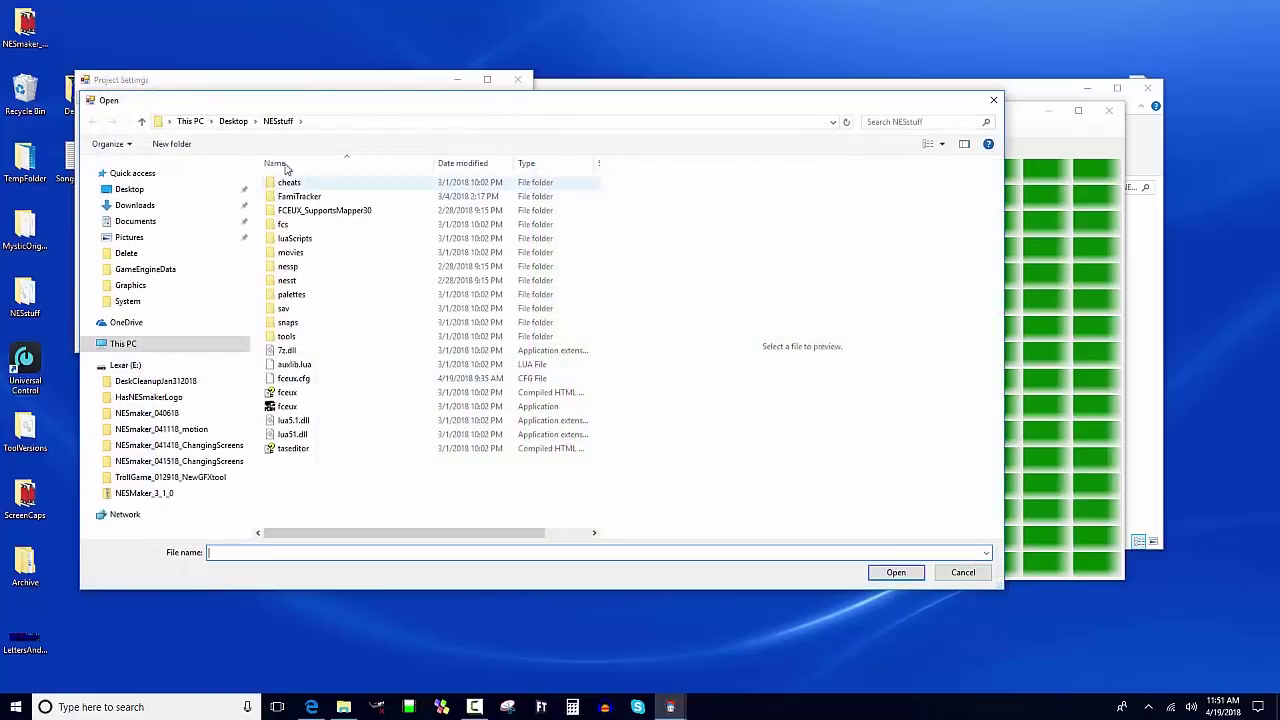
pyautogui.click(233, 122)
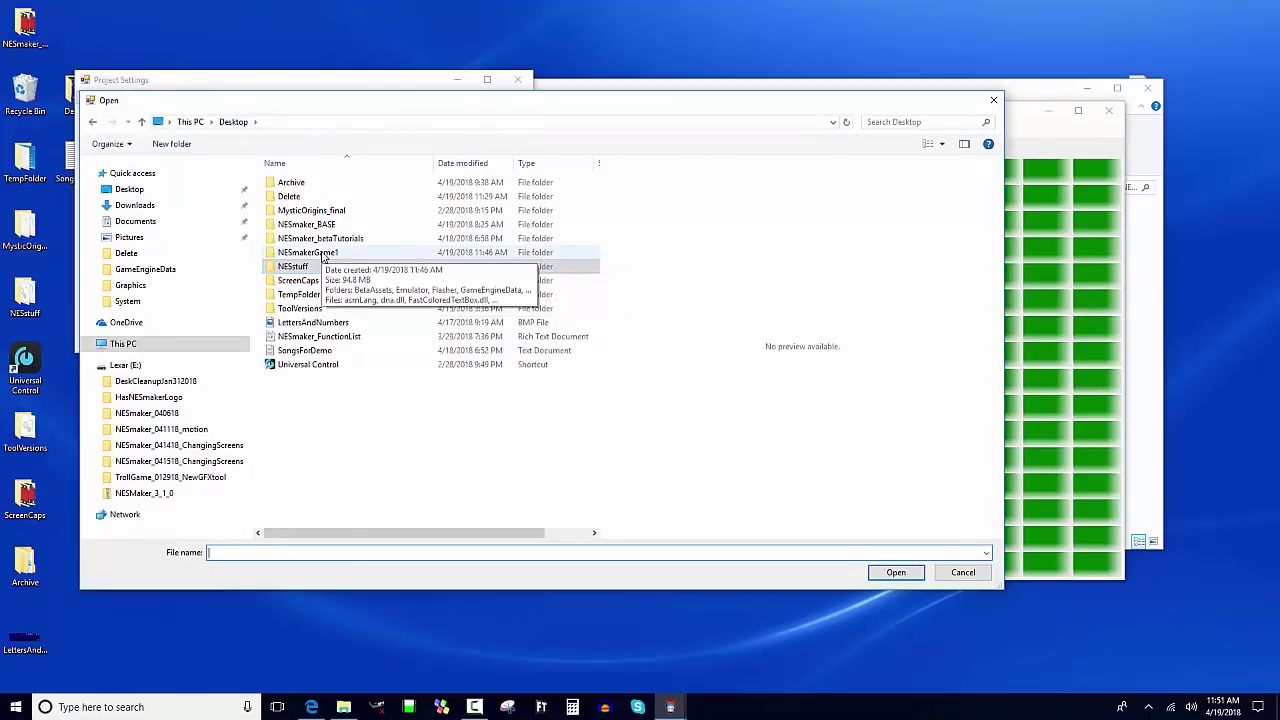
pyautogui.doubleClick(318, 252)
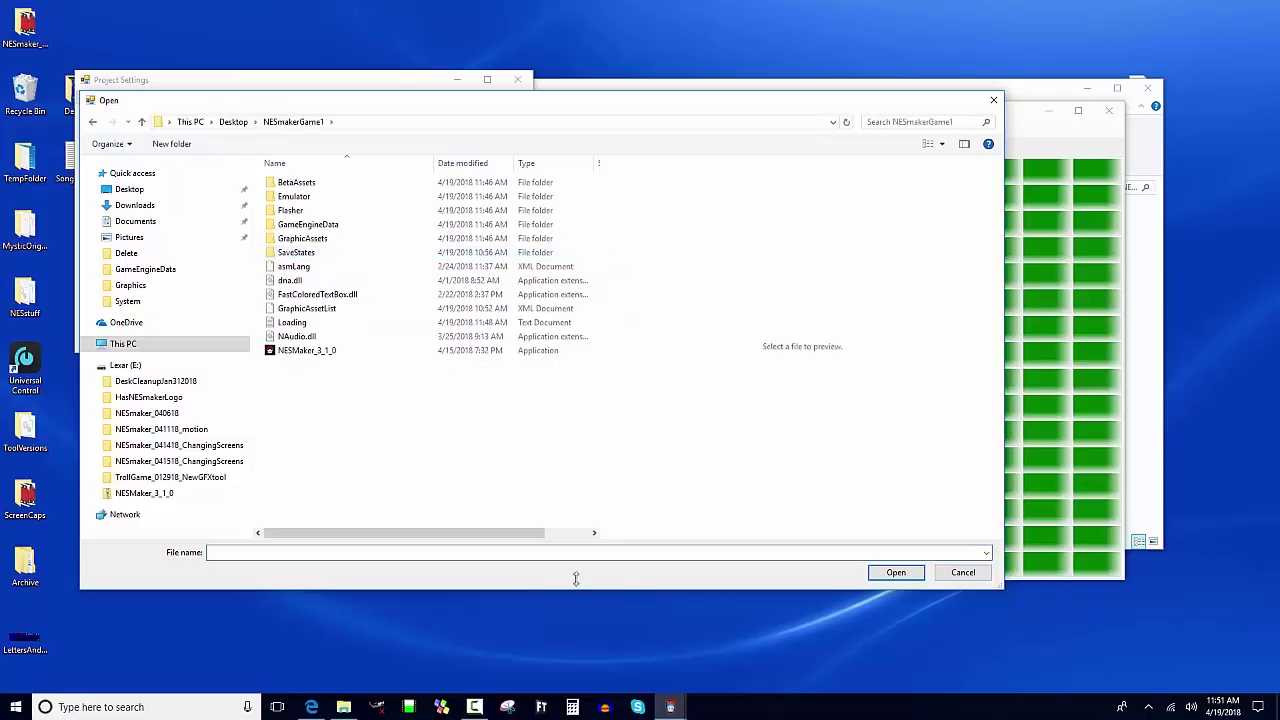
pyautogui.doubleClick(297, 228)
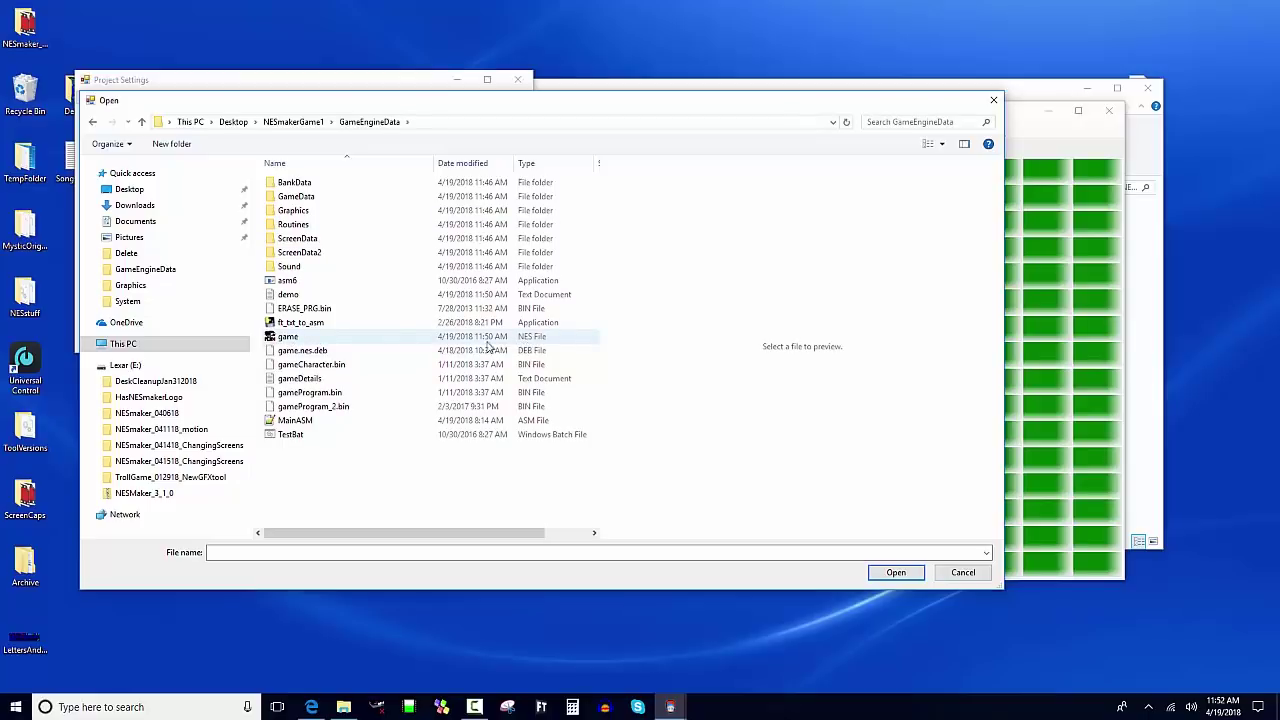
pyautogui.click(284, 339)
pyautogui.doubleClick(284, 339)
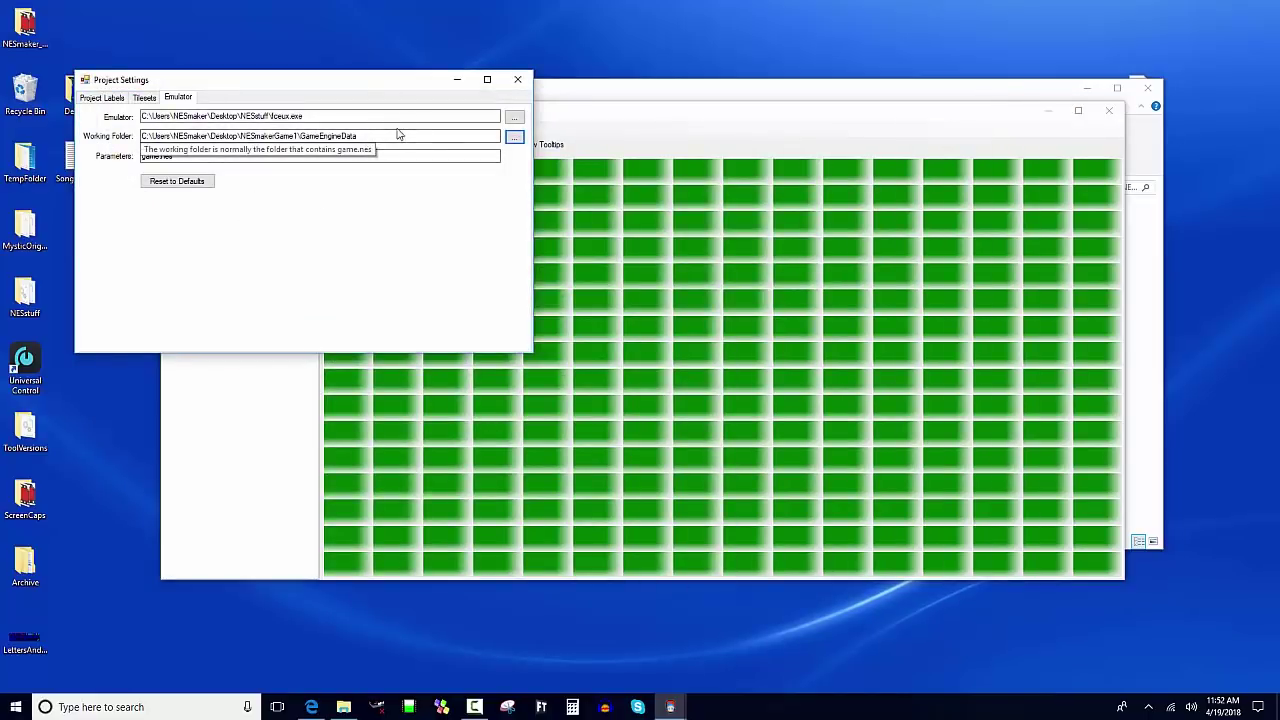
# - Check the emulator's Working Folder and Parameters entries and close the project settings
pyautogui.moveTo(142, 136); pyautogui.dragTo(358, 136)
pyautogui.click(270, 158)
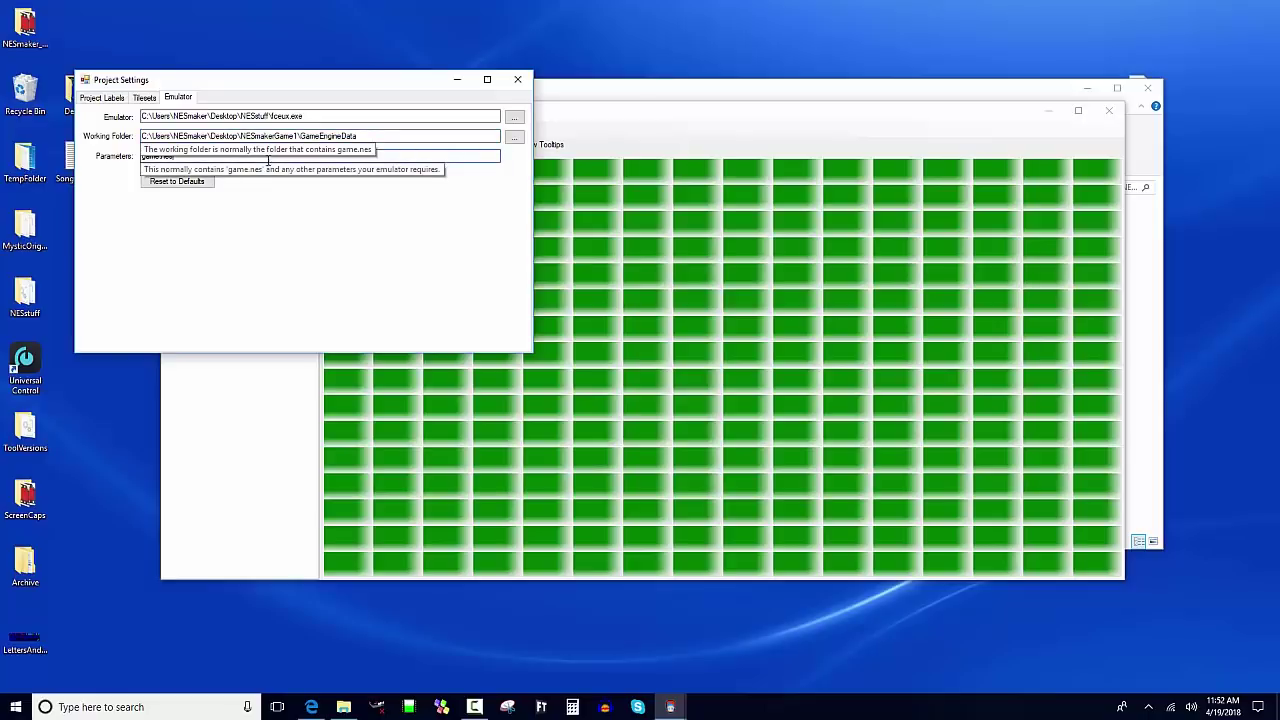
pyautogui.moveTo(250, 160); pyautogui.dragTo(143, 162)
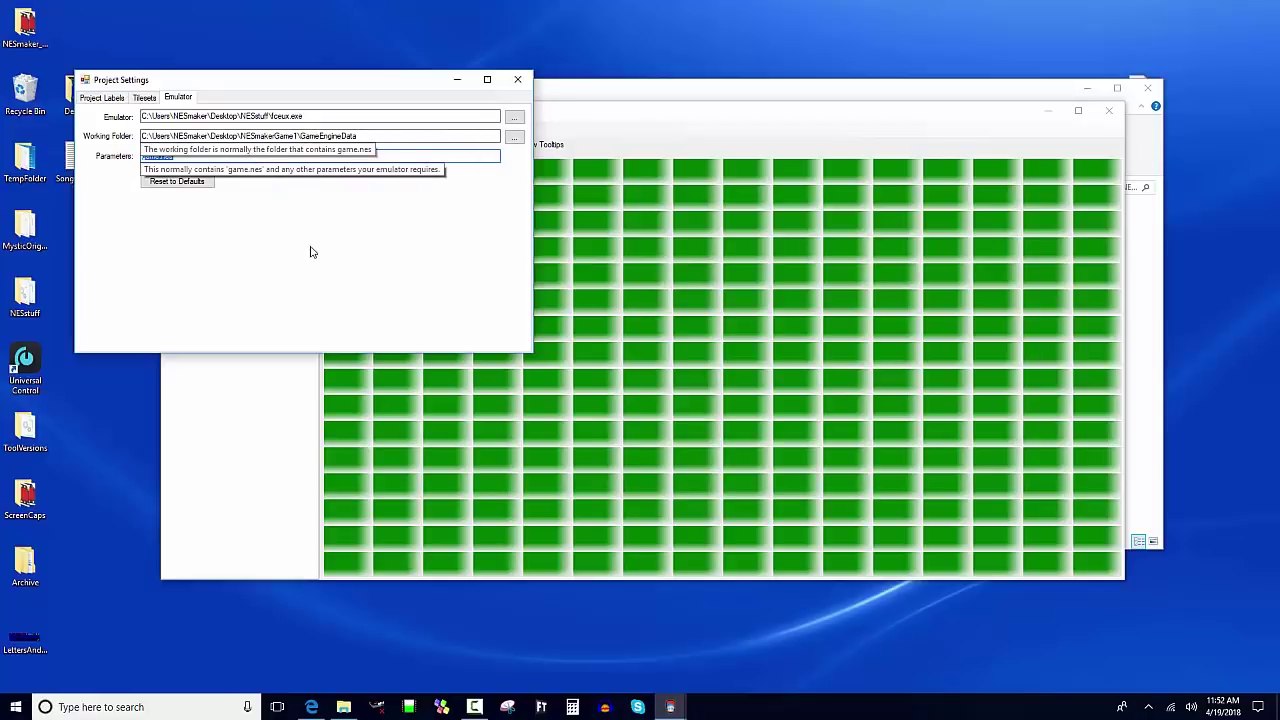
pyautogui.click(517, 79)
# - Compile the game and continue past the assembler output to run it in the FCEUX emulator
pyautogui.click(243, 131)
pyautogui.click(255, 158)
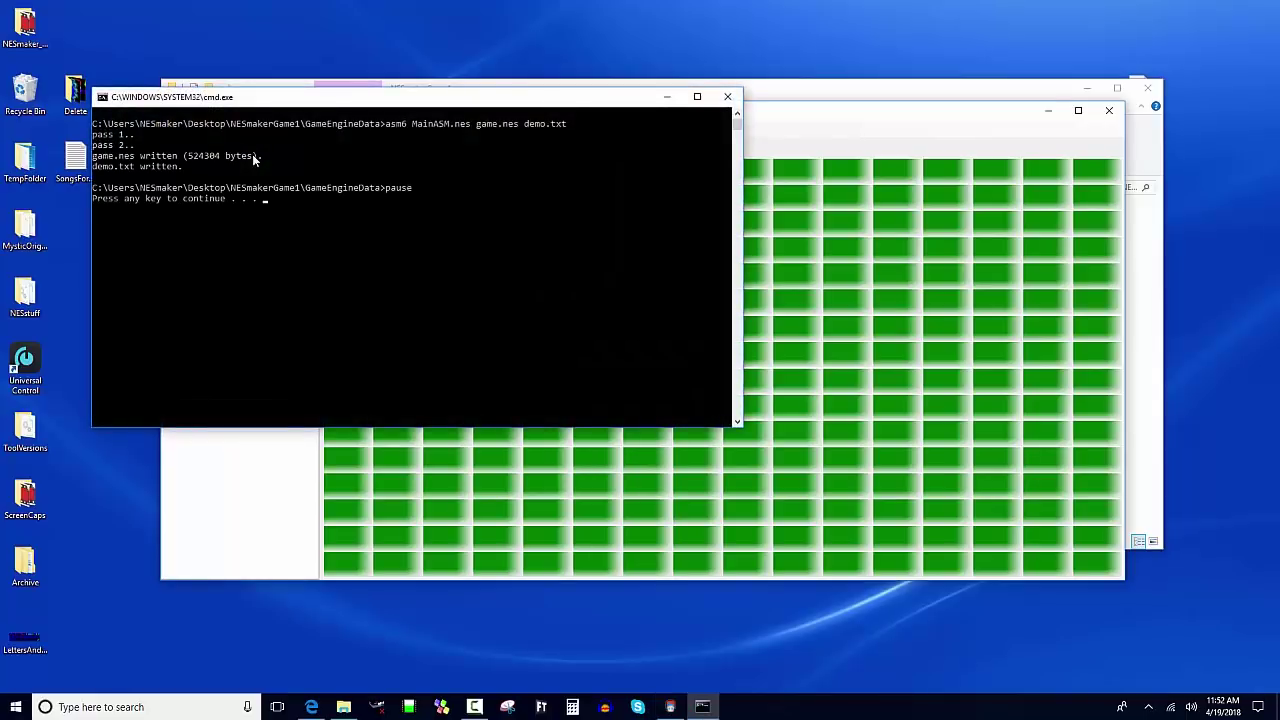
pyautogui.press('Return')
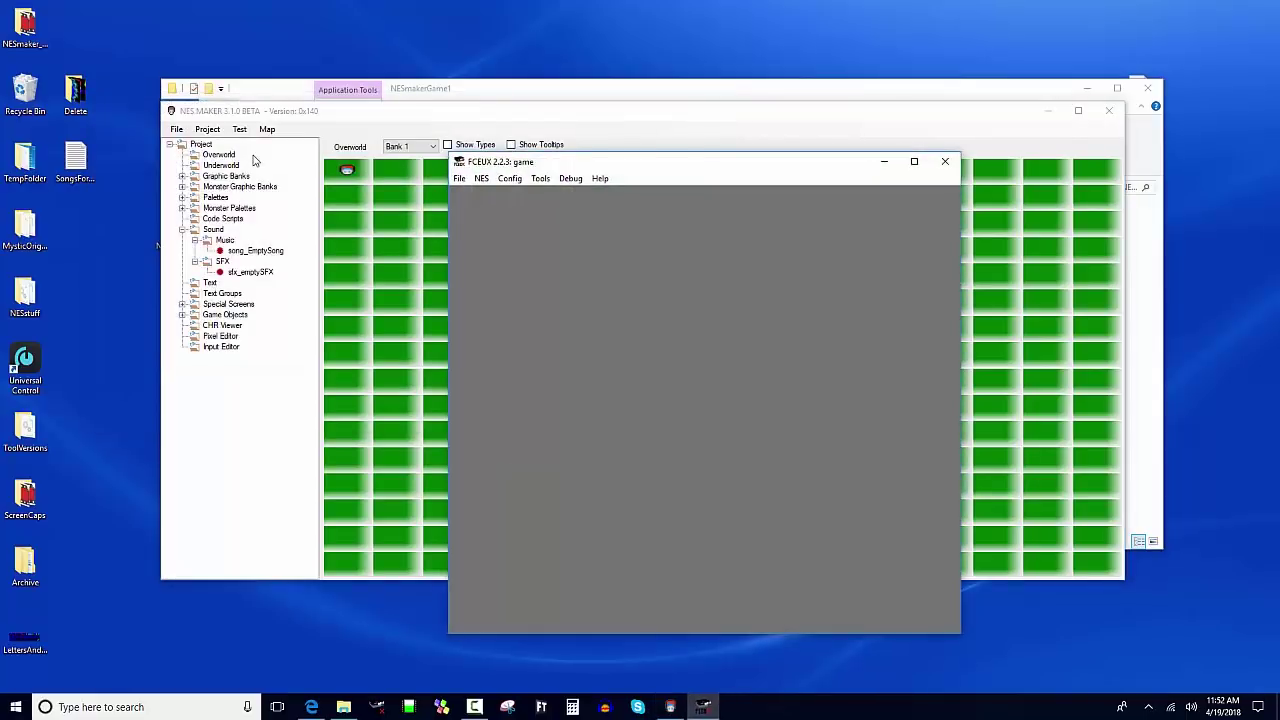
# - View the running game in the emulator's PPU Viewer and 6502 Debugger, closing each window after viewing
pyautogui.click(568, 179)
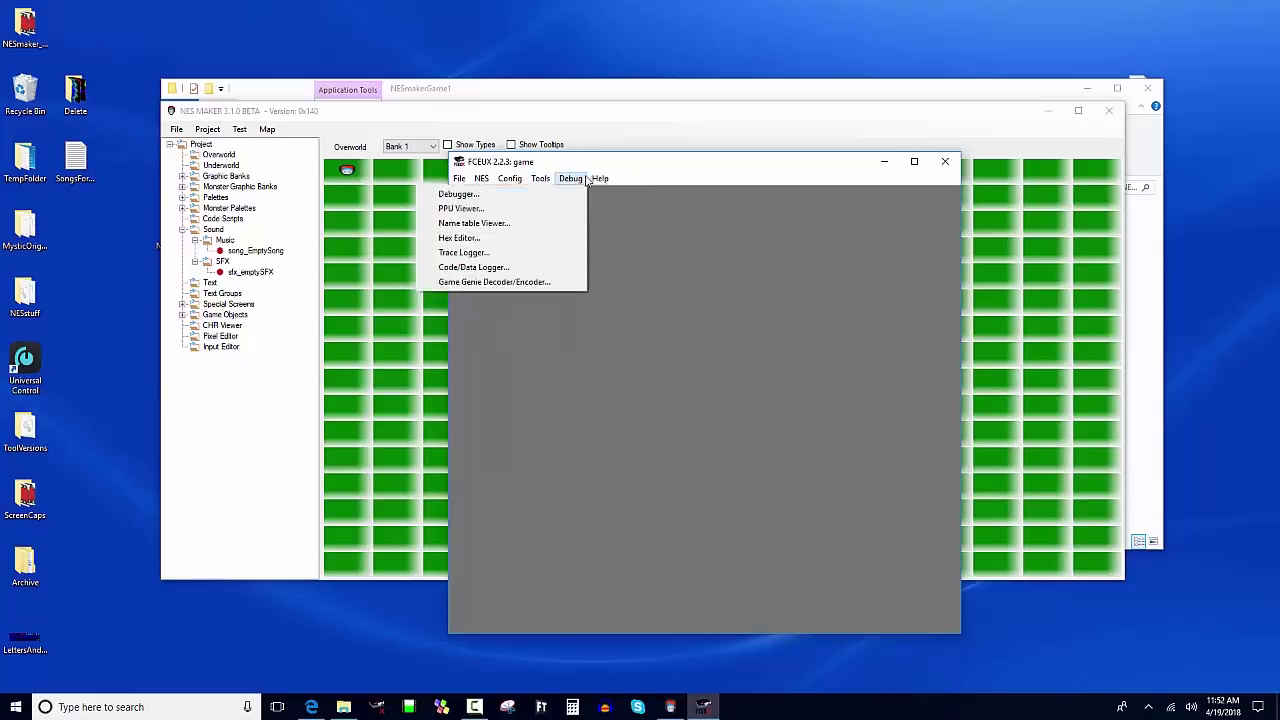
pyautogui.click(554, 209)
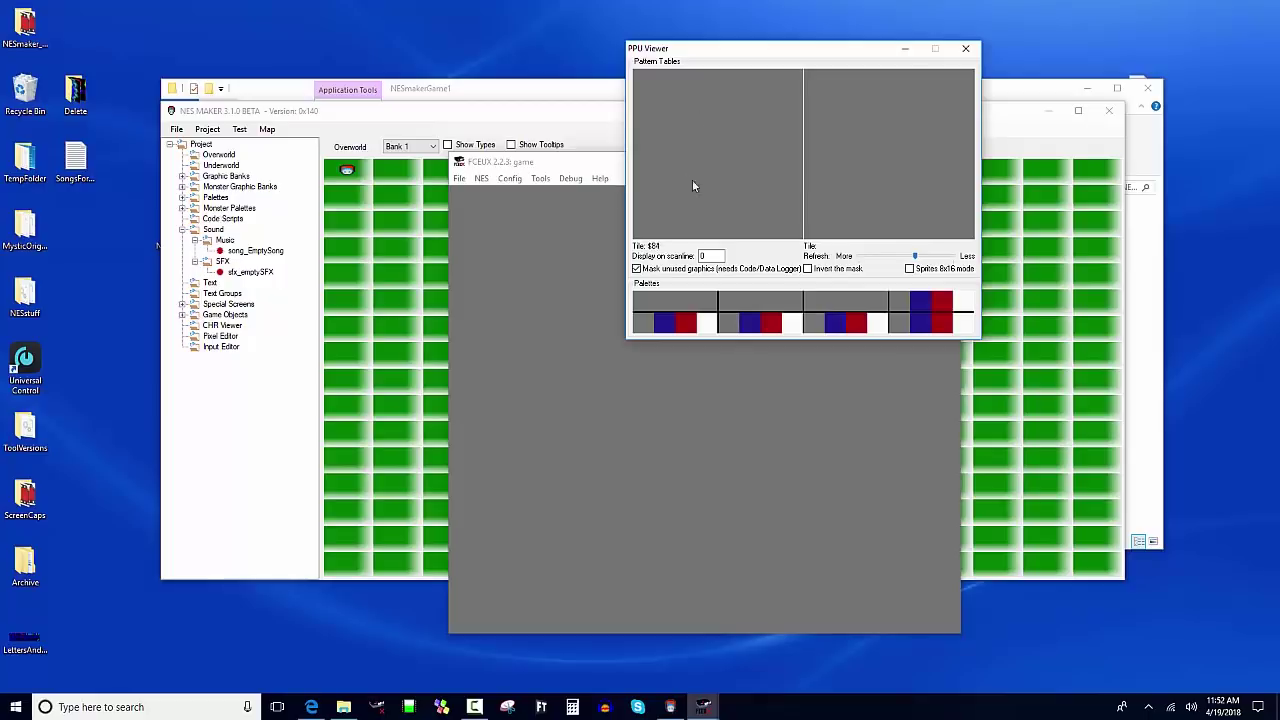
pyautogui.click(966, 49)
pyautogui.click(570, 178)
pyautogui.click(574, 195)
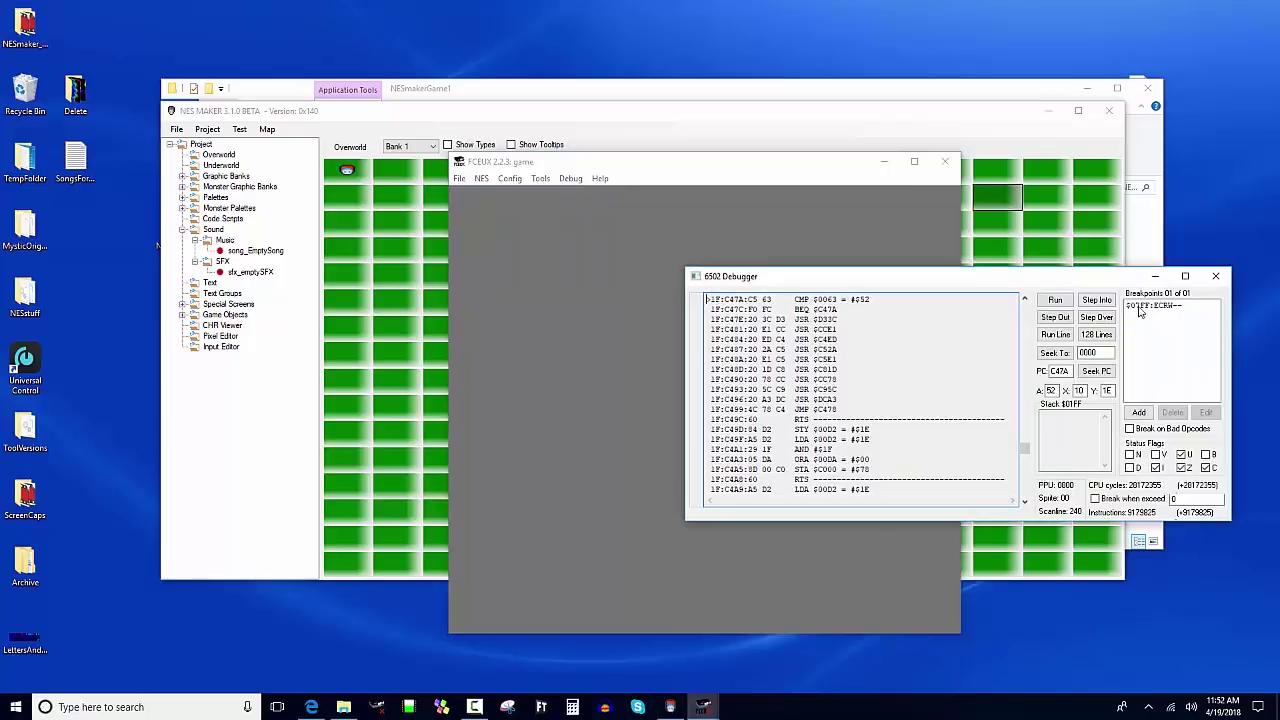
pyautogui.click(1210, 286)
# - View the emulator's Name table Viewer and close it
pyautogui.click(570, 178)
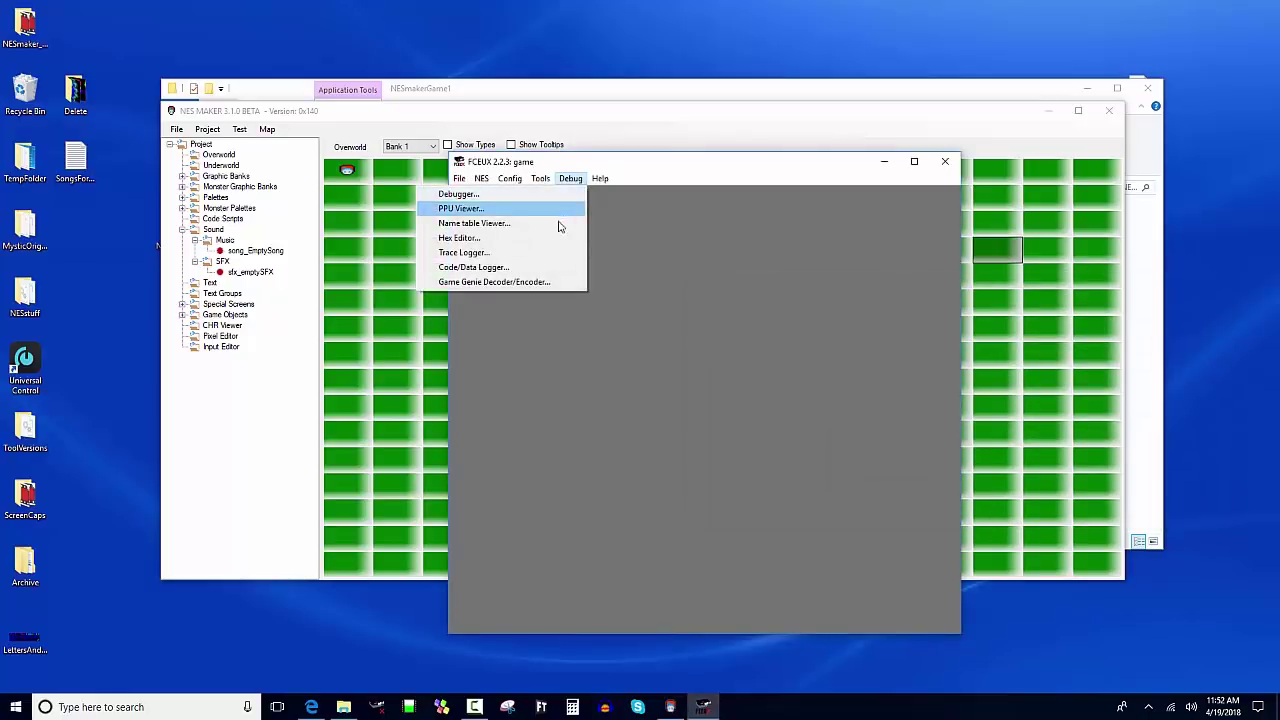
pyautogui.click(560, 225)
pyautogui.click(1078, 178)
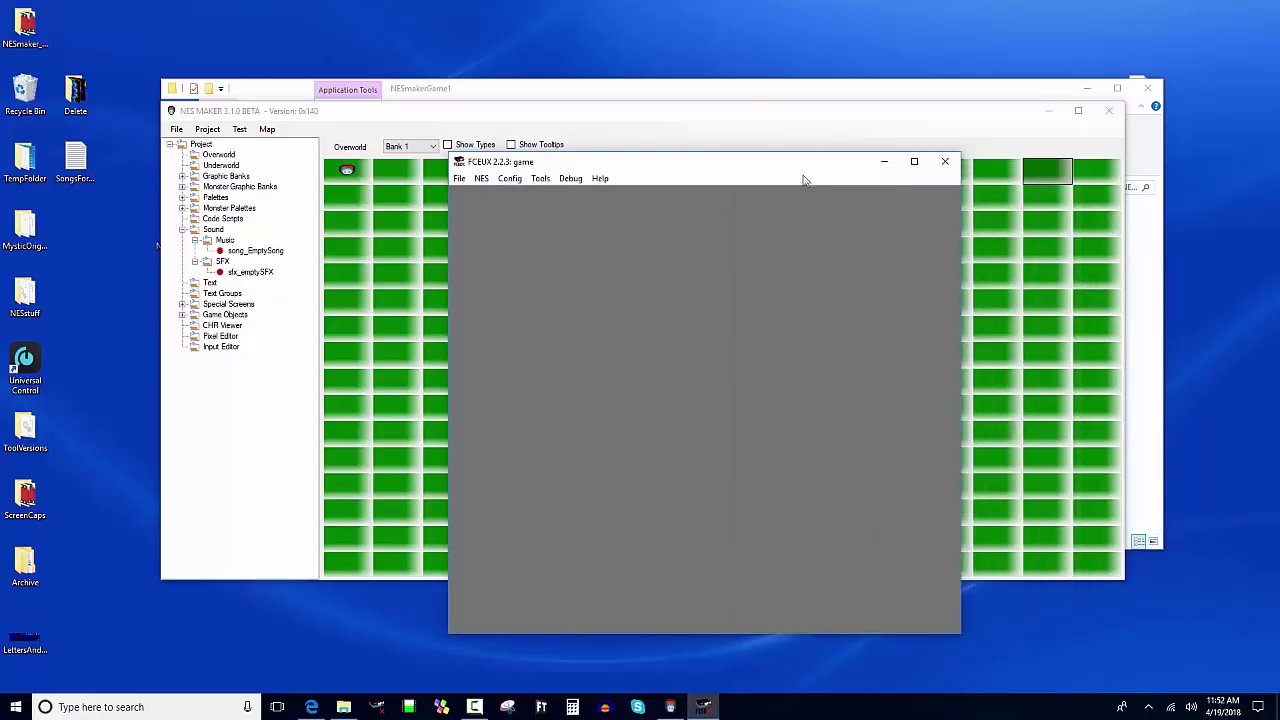
pyautogui.click(481, 178)
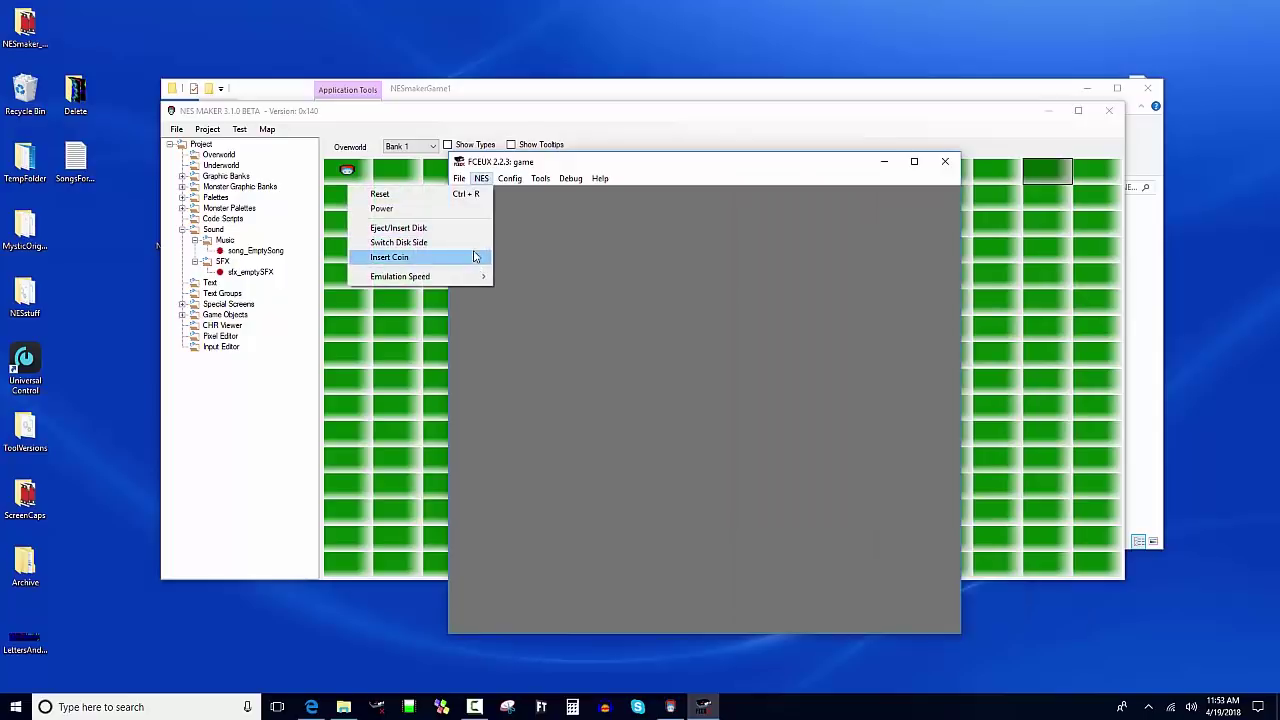
pyautogui.moveTo(468, 280)
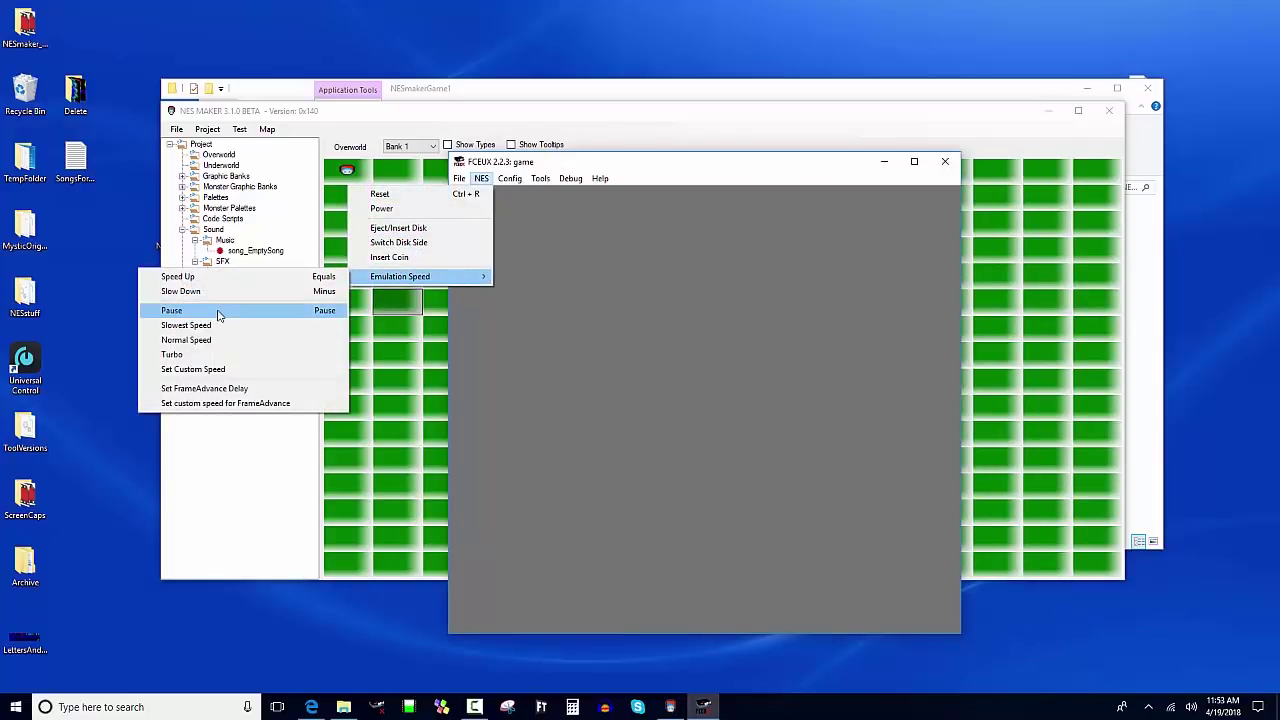
pyautogui.moveTo(461, 180)
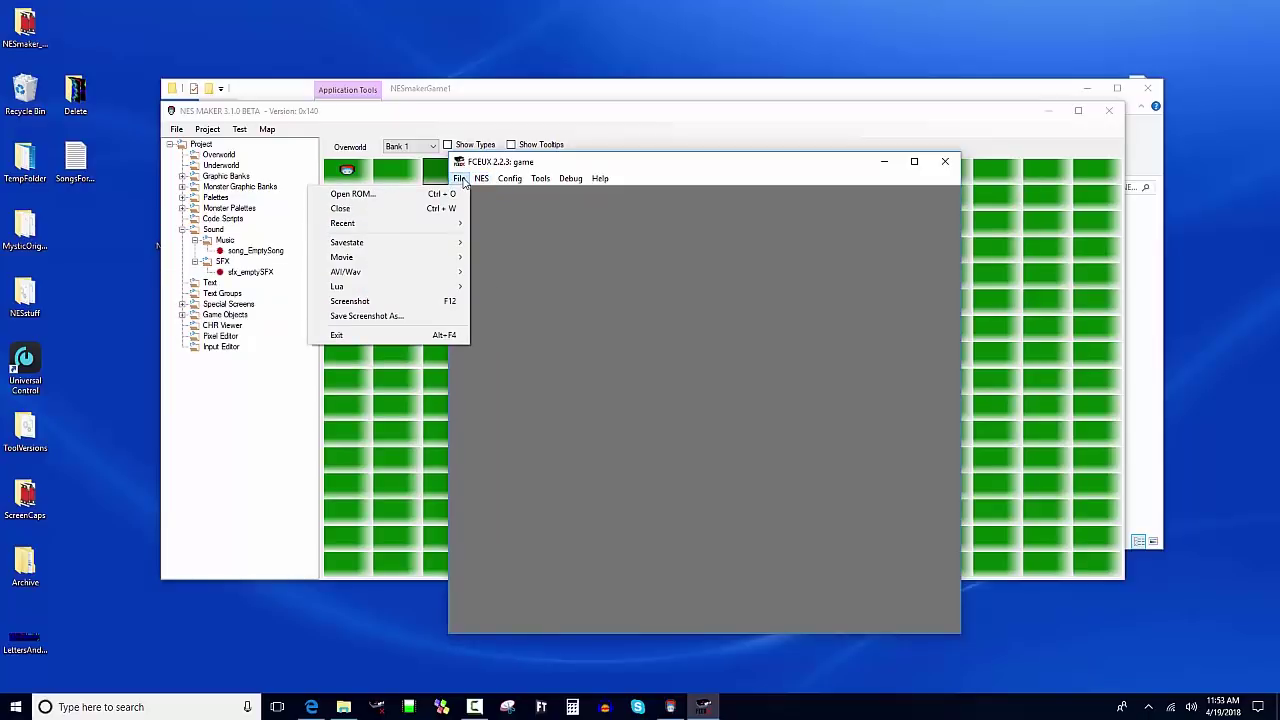
pyautogui.click(463, 181)
pyautogui.click(481, 179)
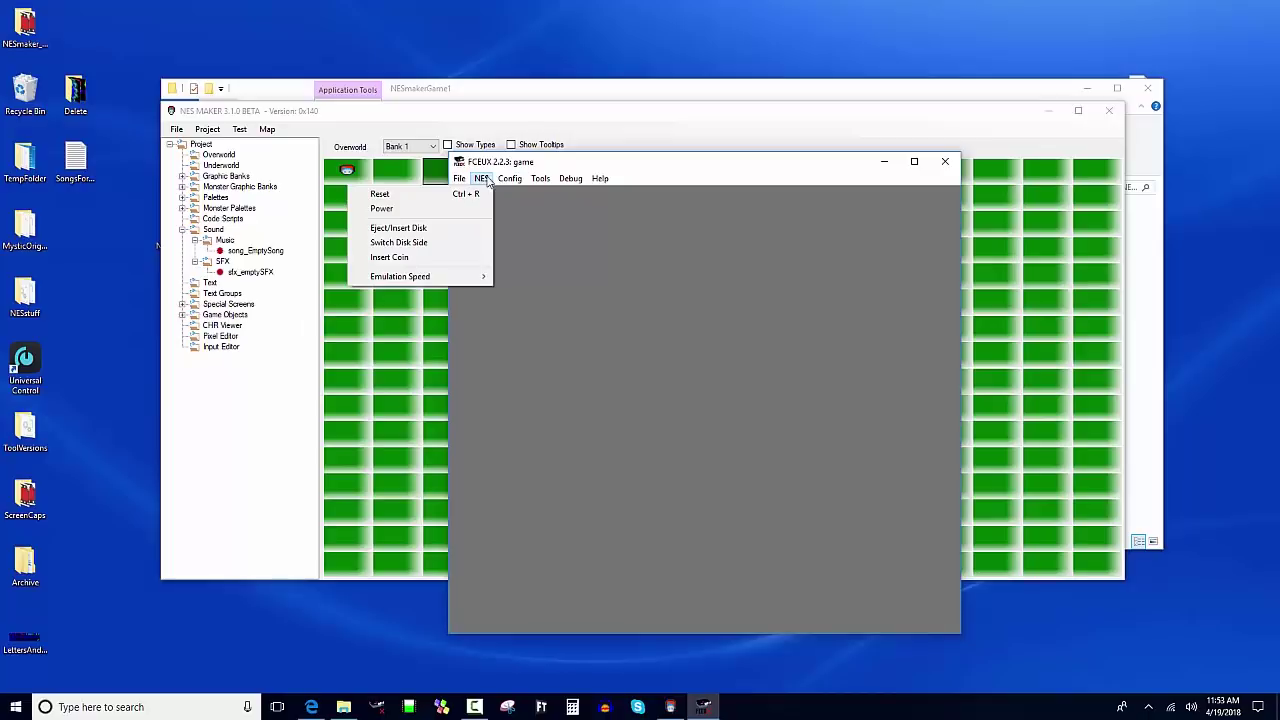
pyautogui.moveTo(465, 178)
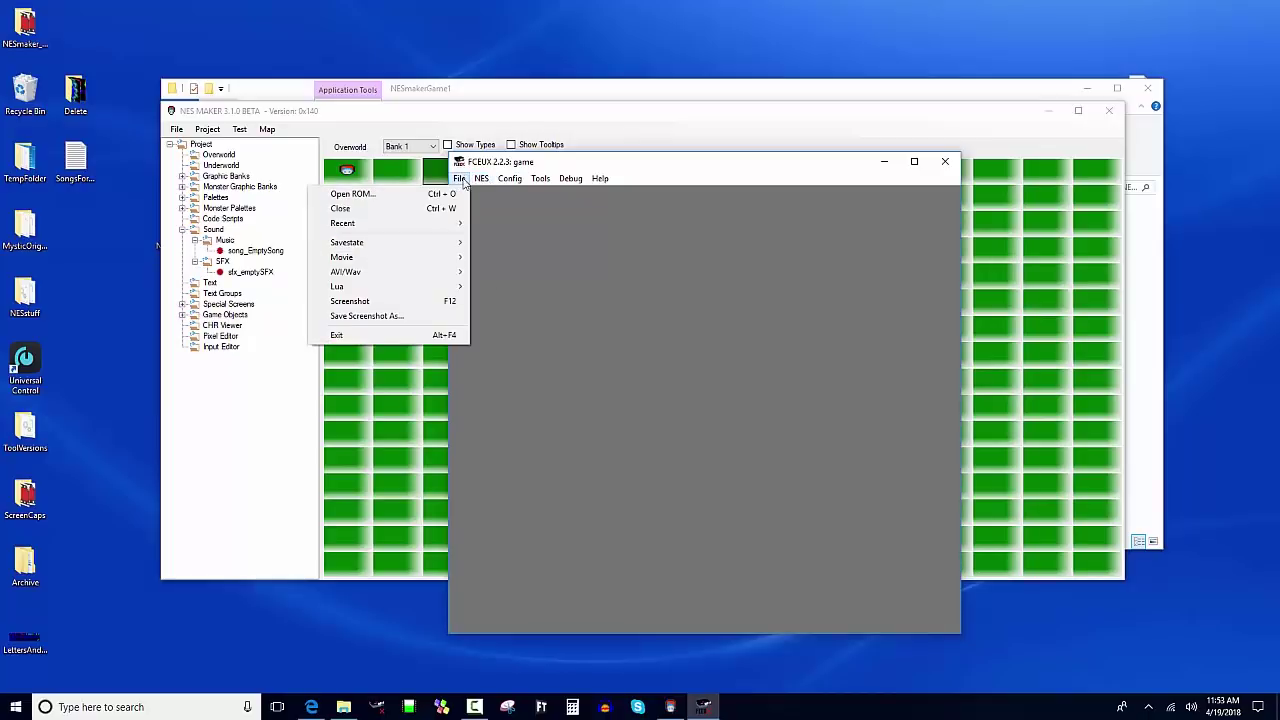
pyautogui.moveTo(508, 182)
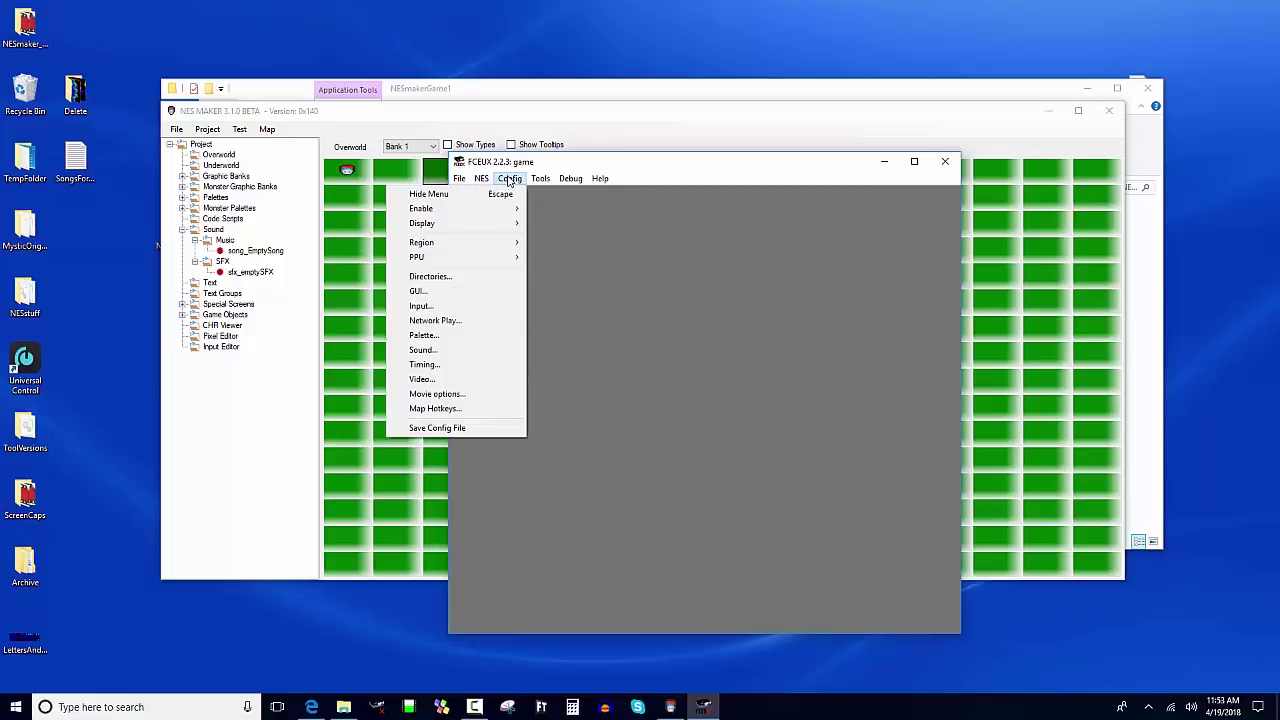
pyautogui.click(509, 180)
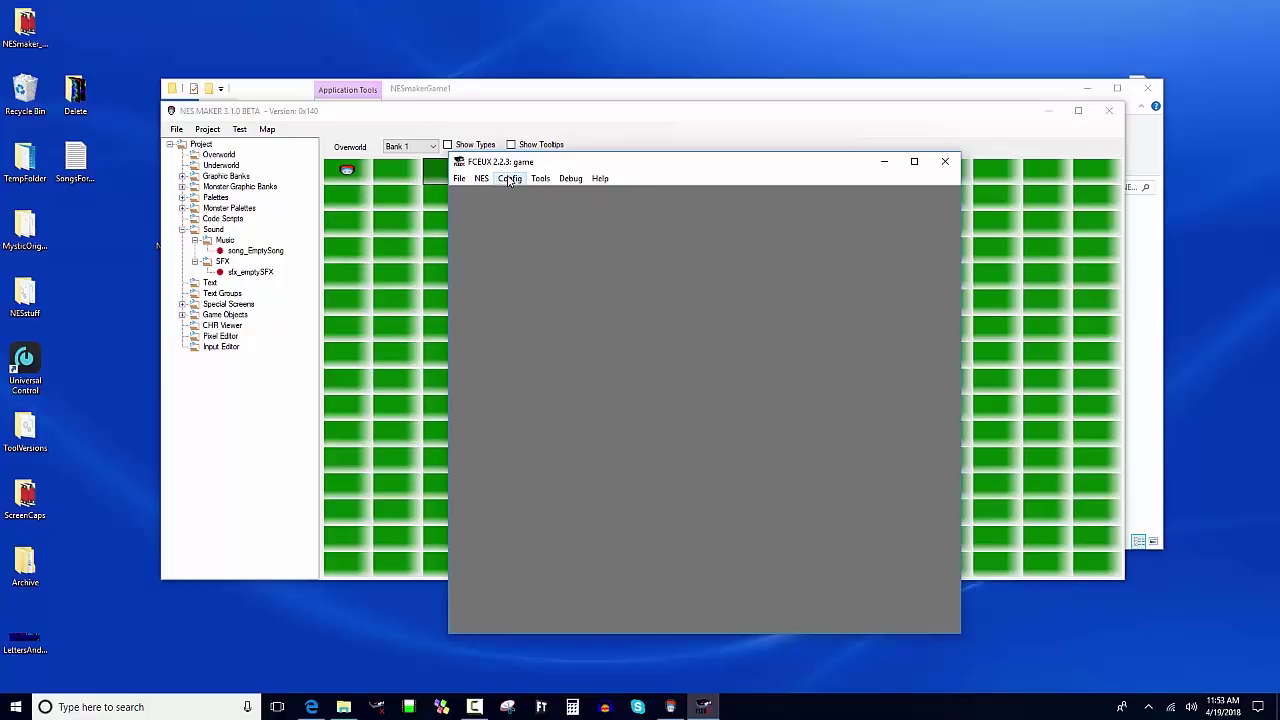
# - Close the emulator and save the project as 0_Start in the SaveStates folder of NESmakerGame1
pyautogui.click(945, 163)
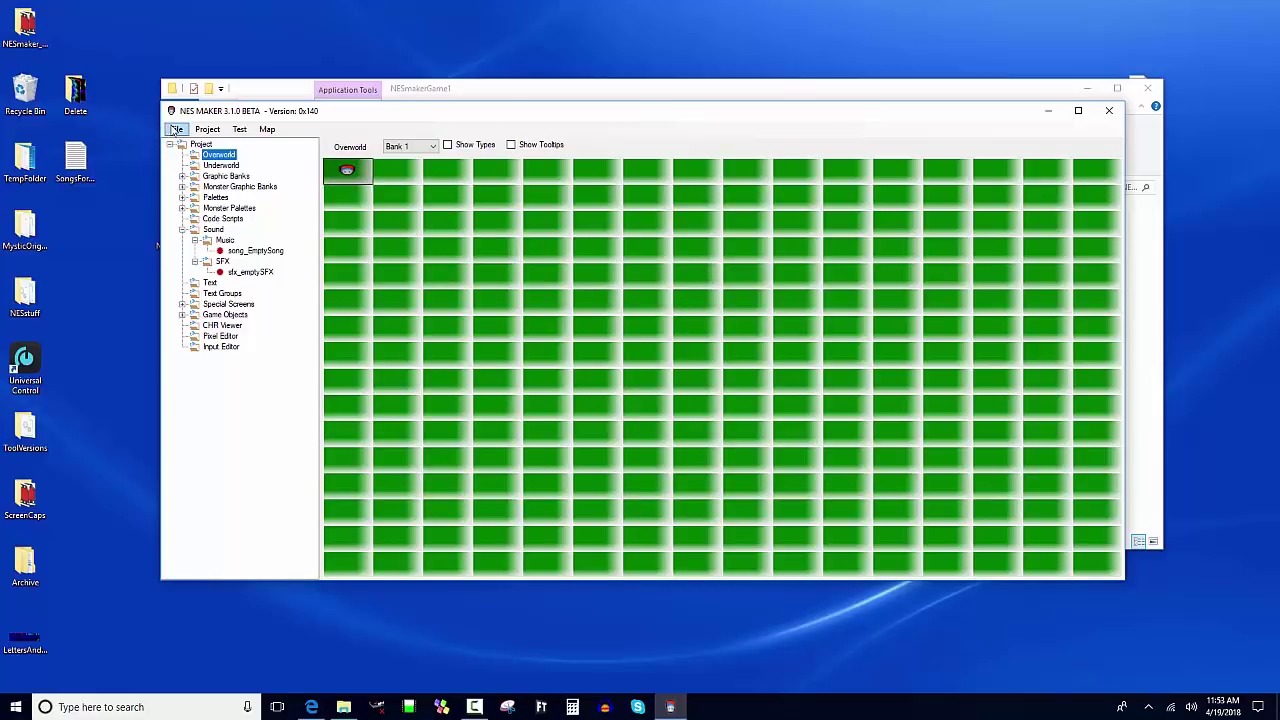
pyautogui.click(177, 131)
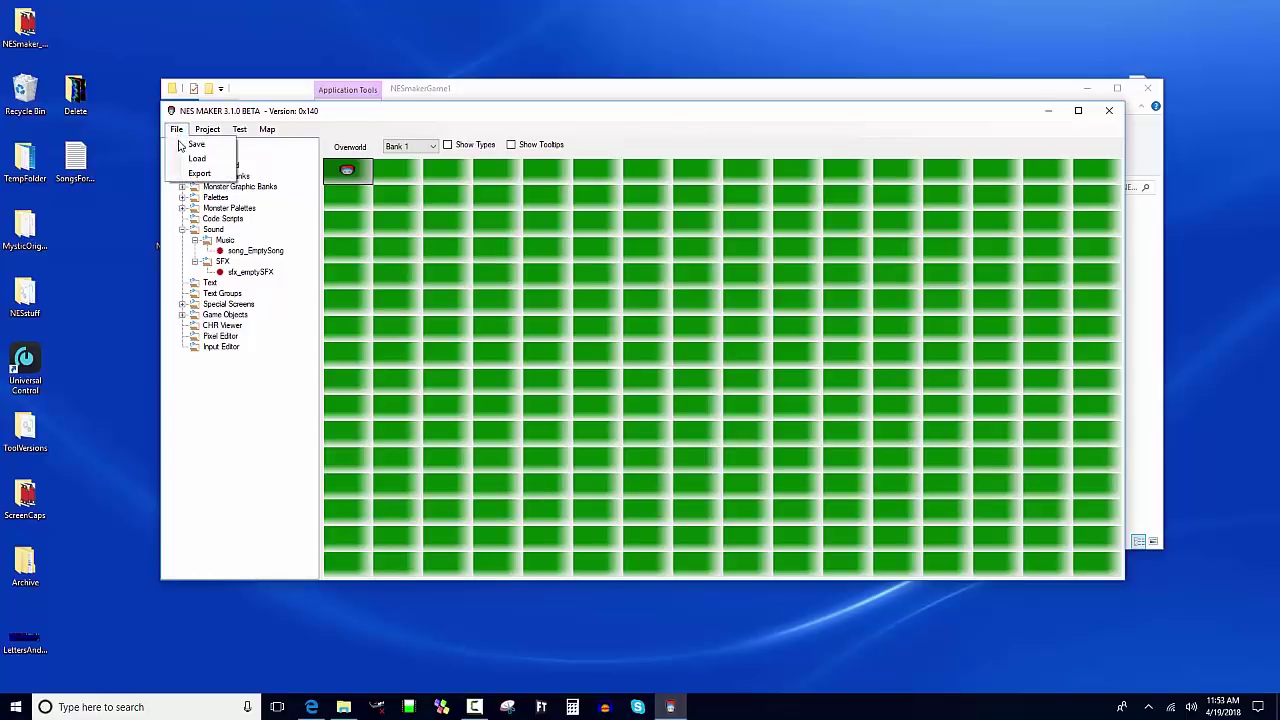
pyautogui.click(195, 147)
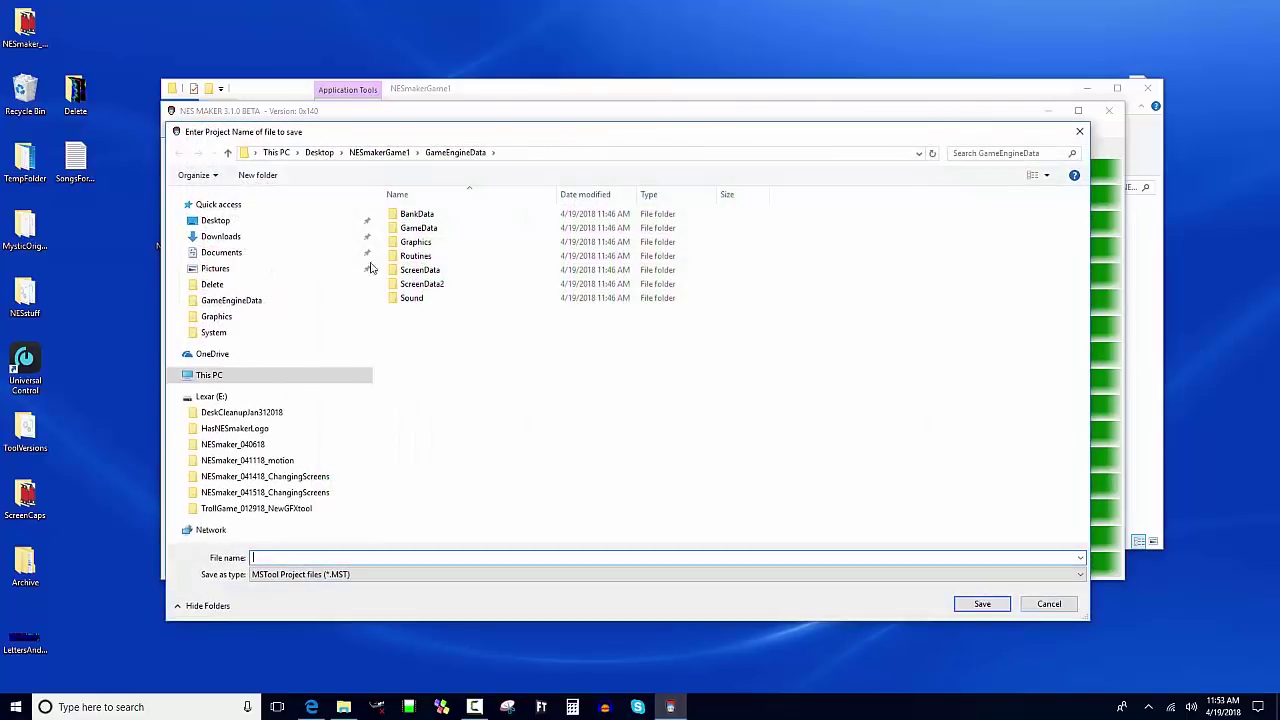
pyautogui.click(380, 152)
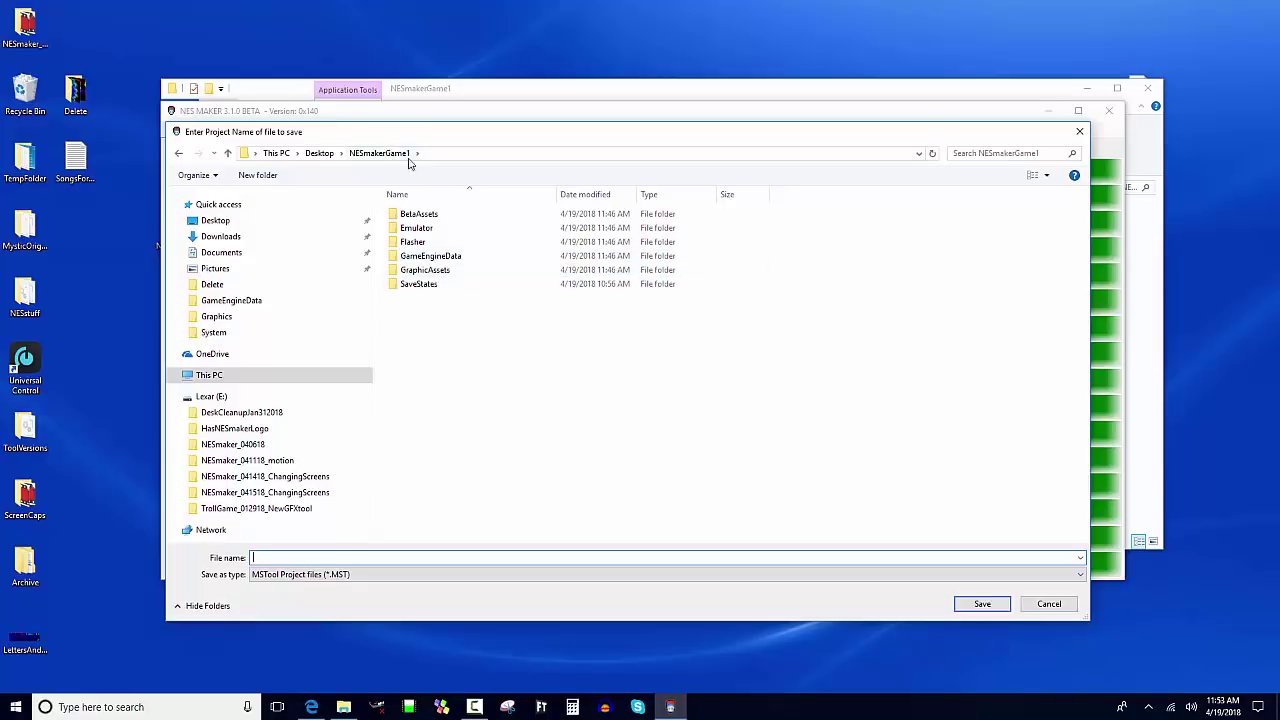
pyautogui.doubleClick(416, 286)
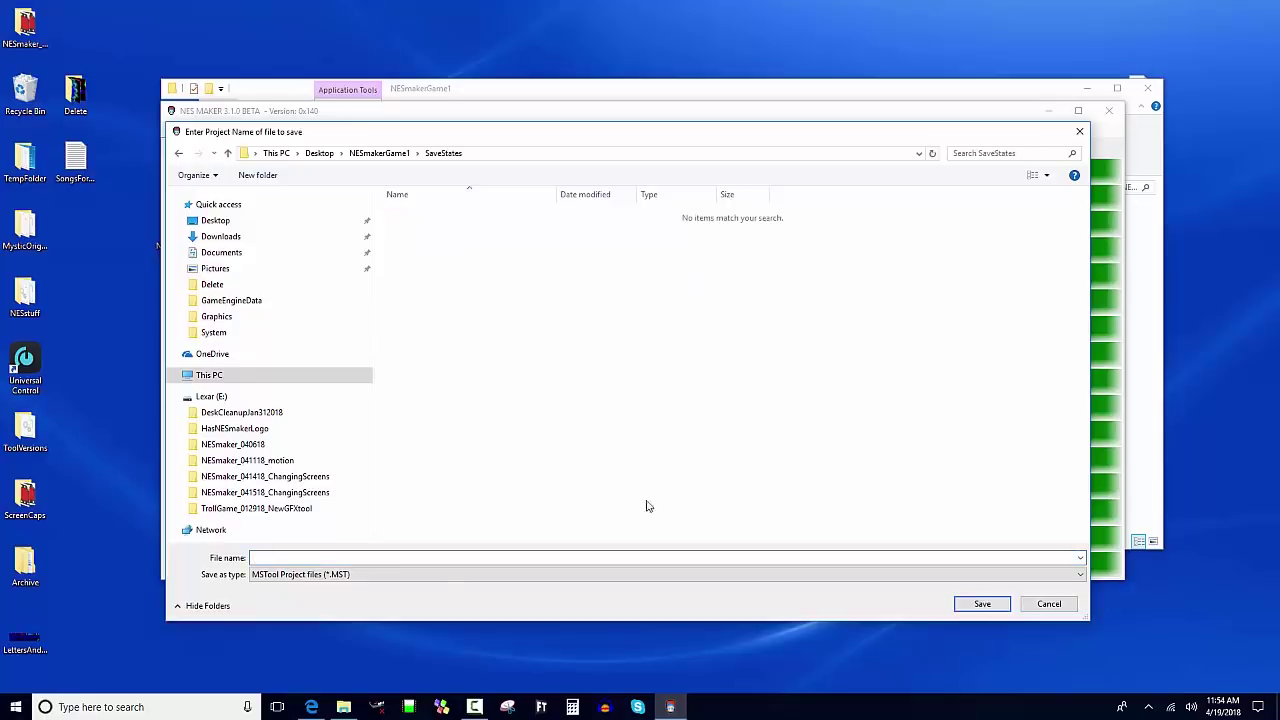
pyautogui.click(640, 557)
pyautogui.click(1000, 606)
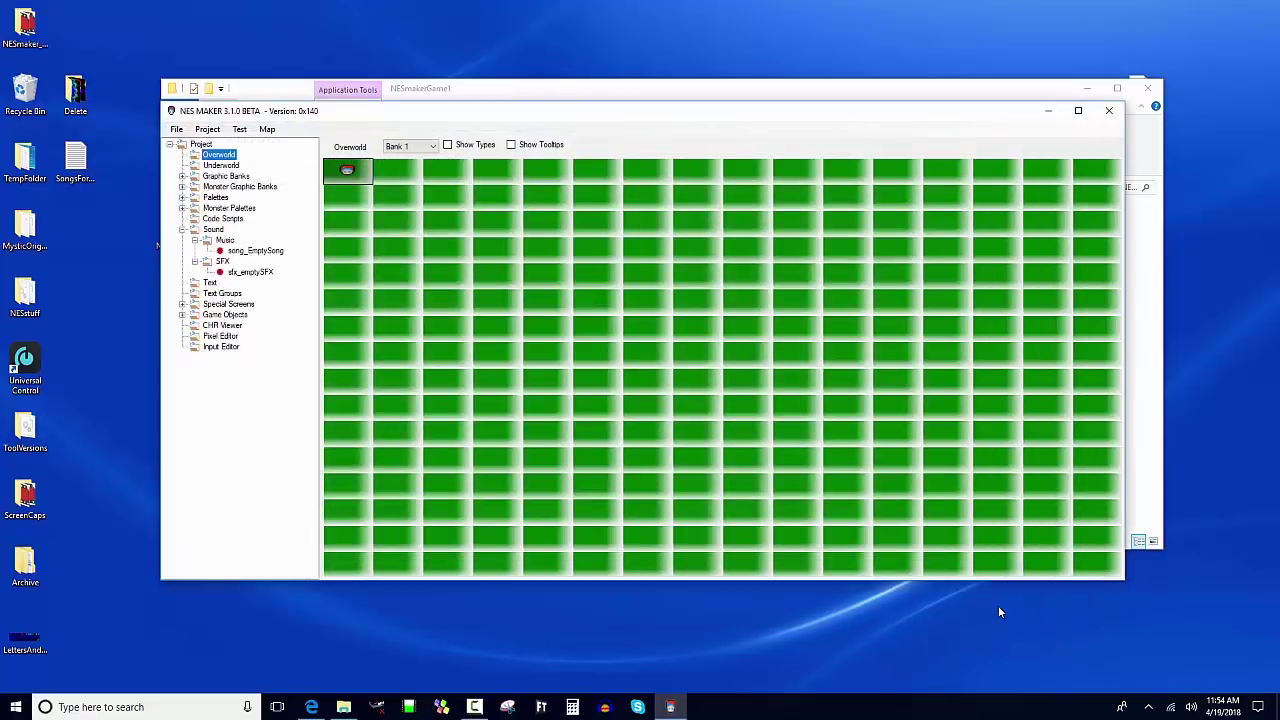
# - Close NES MAKER, saving the project over the existing 0_Start.MST in the SaveStates folder
pyautogui.click(1109, 110)
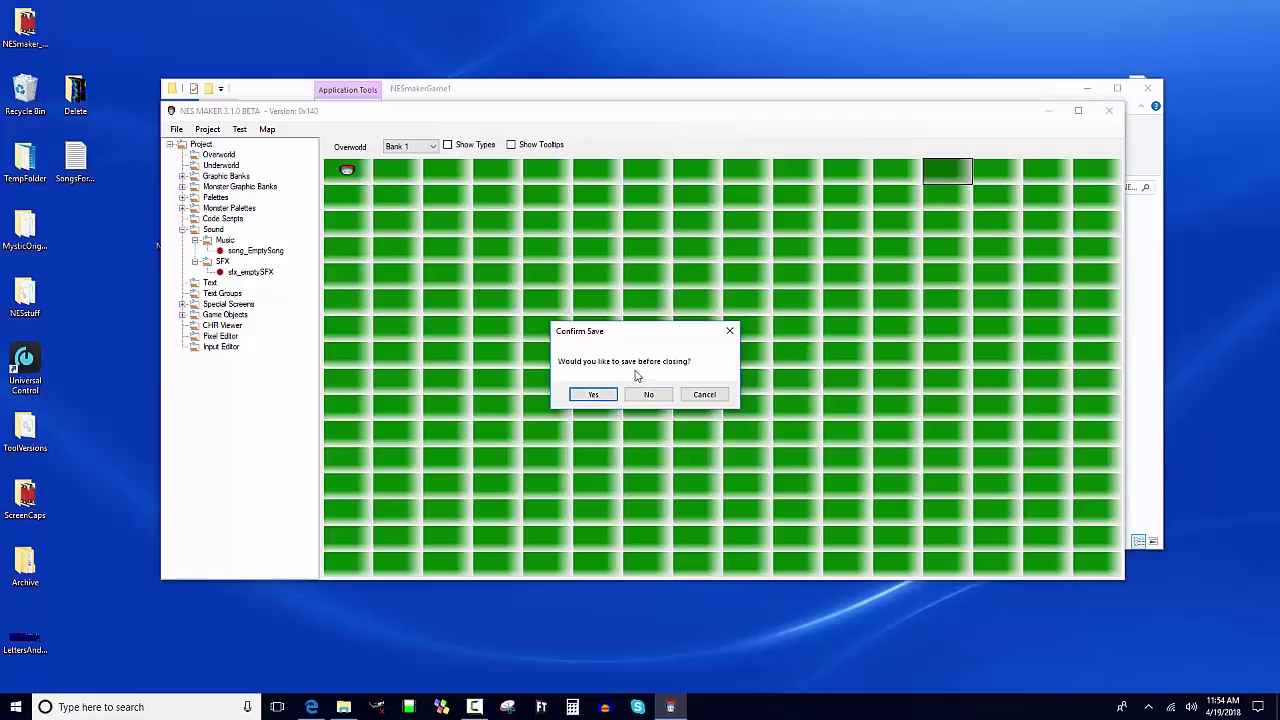
pyautogui.click(593, 394)
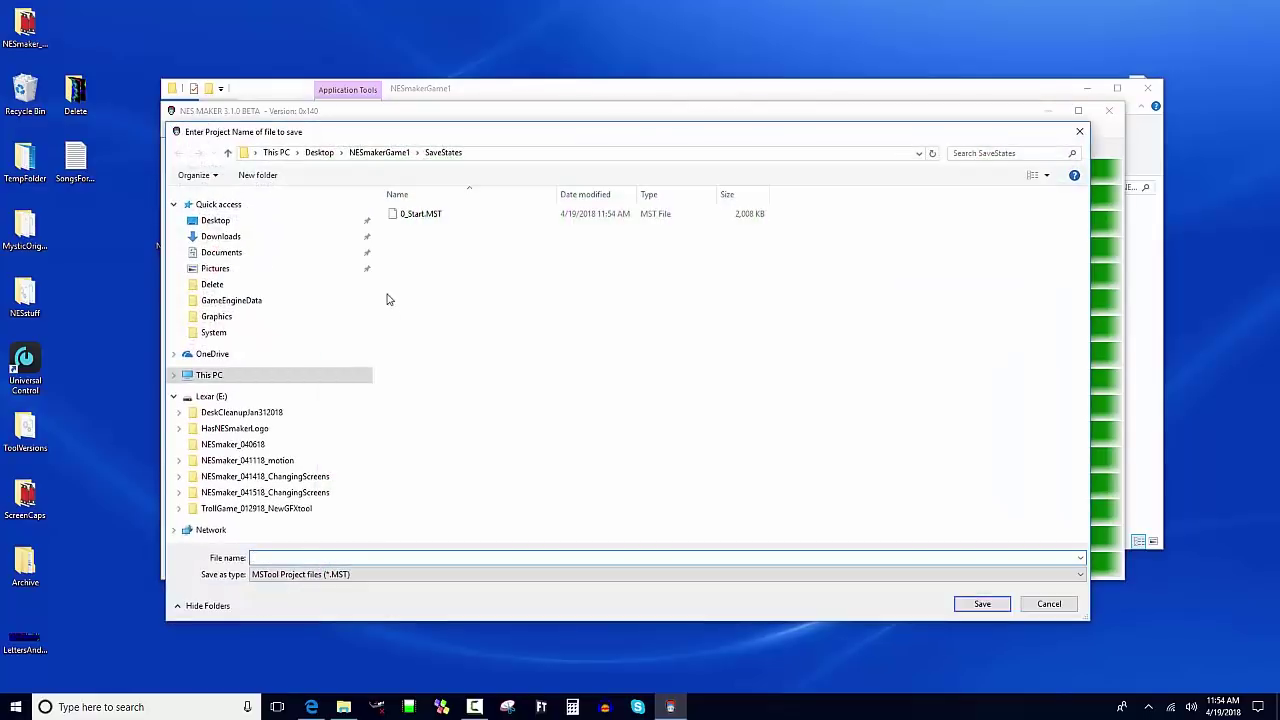
pyautogui.click(409, 218)
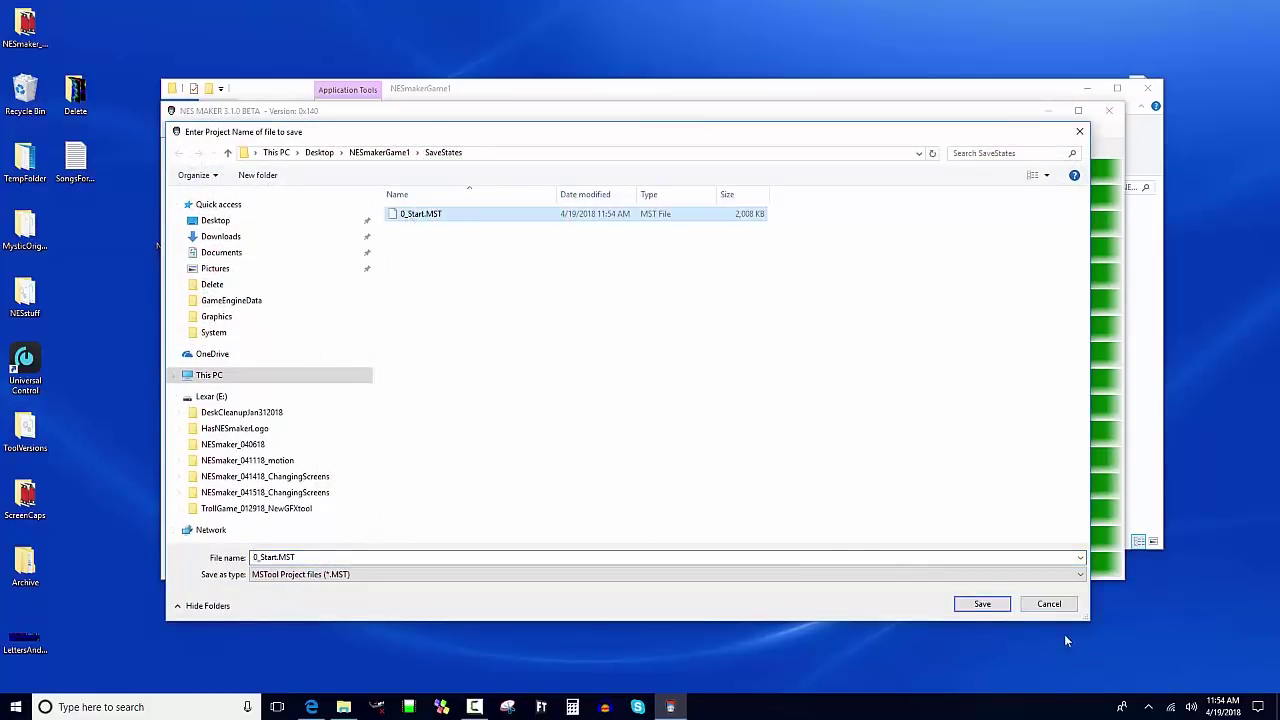
pyautogui.click(983, 604)
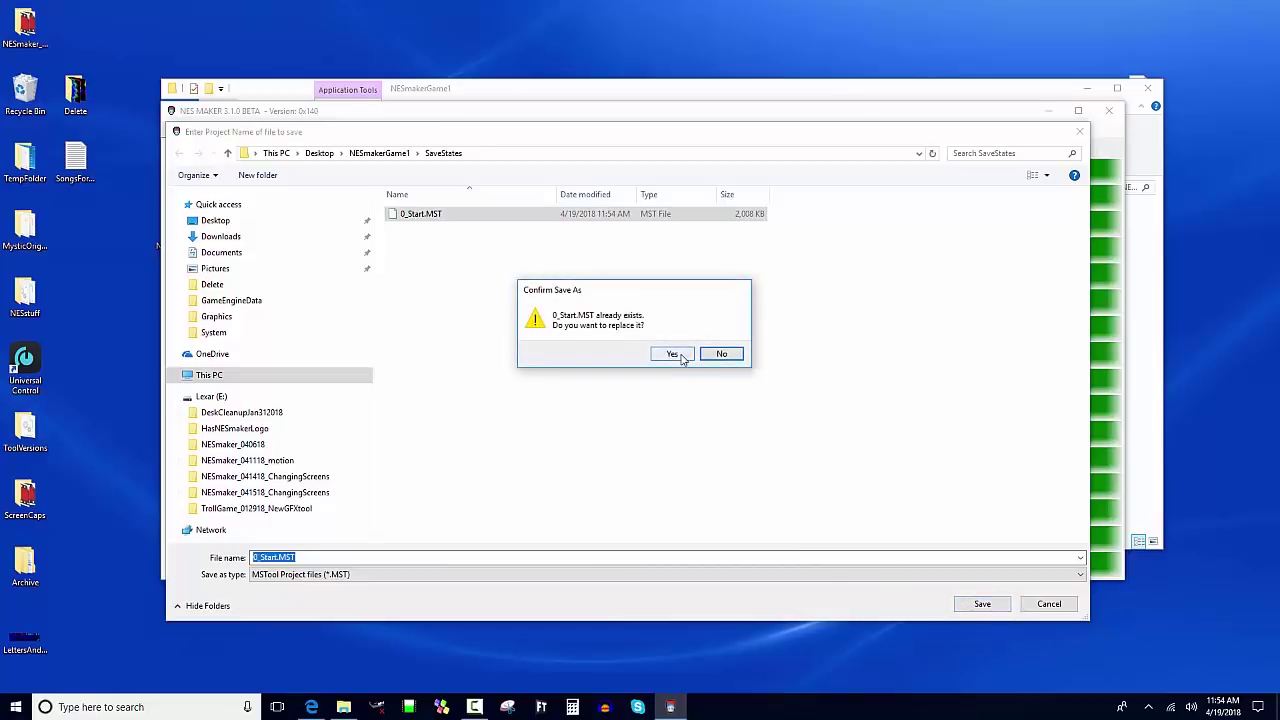
pyautogui.click(672, 355)
# - Relaunch NESMaker_3_1_0 from the NESmakerGame1 folder and load the 0_Start.MST project from SaveStates
pyautogui.click(404, 466)
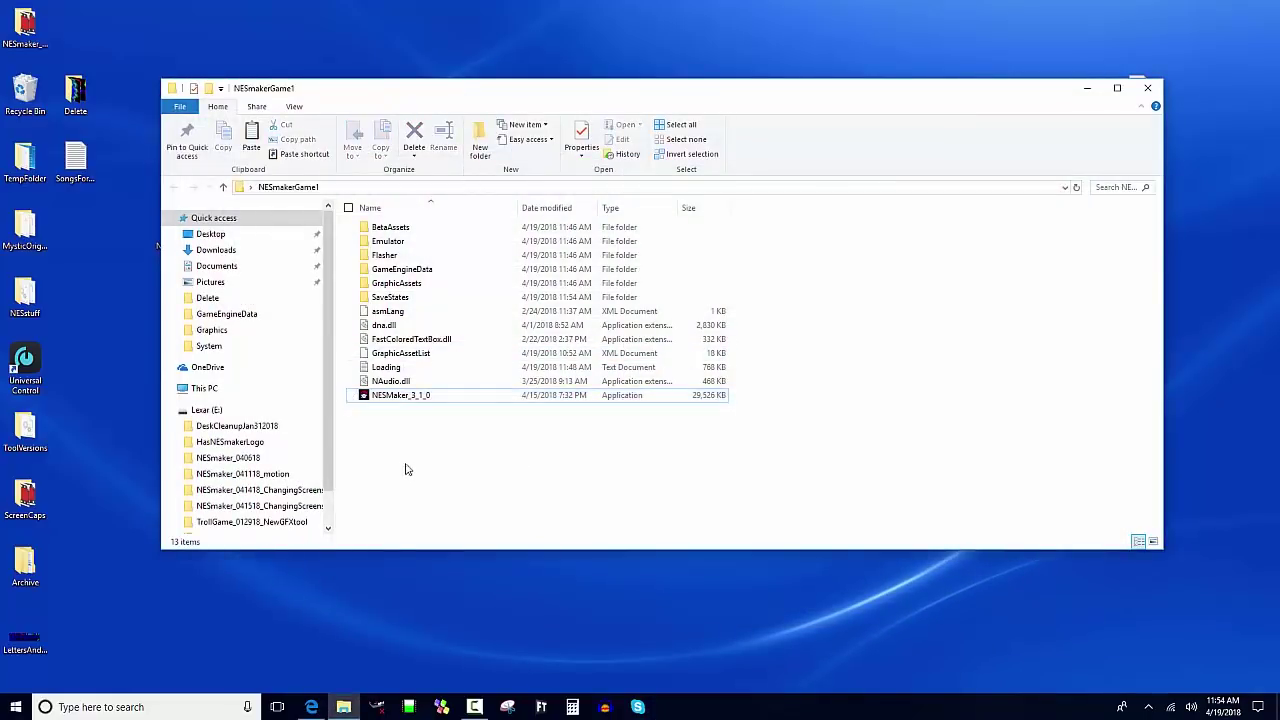
pyautogui.doubleClick(385, 396)
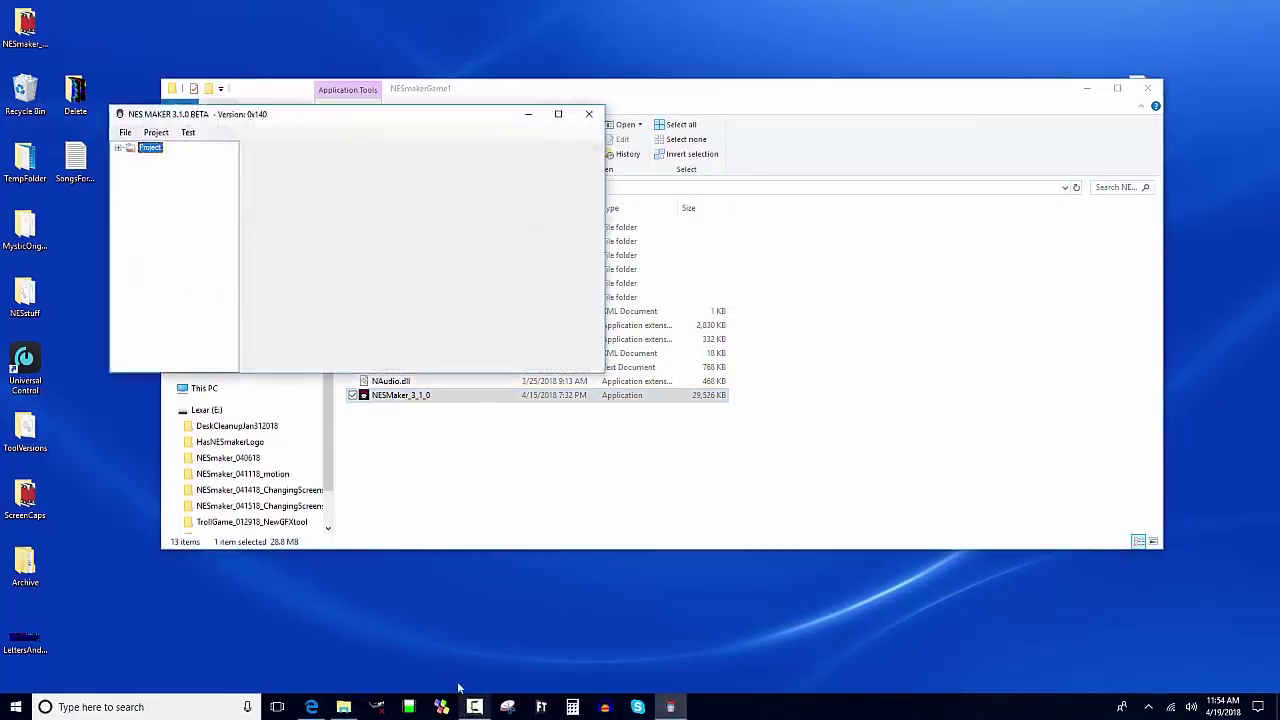
pyautogui.click(125, 132)
pyautogui.click(135, 162)
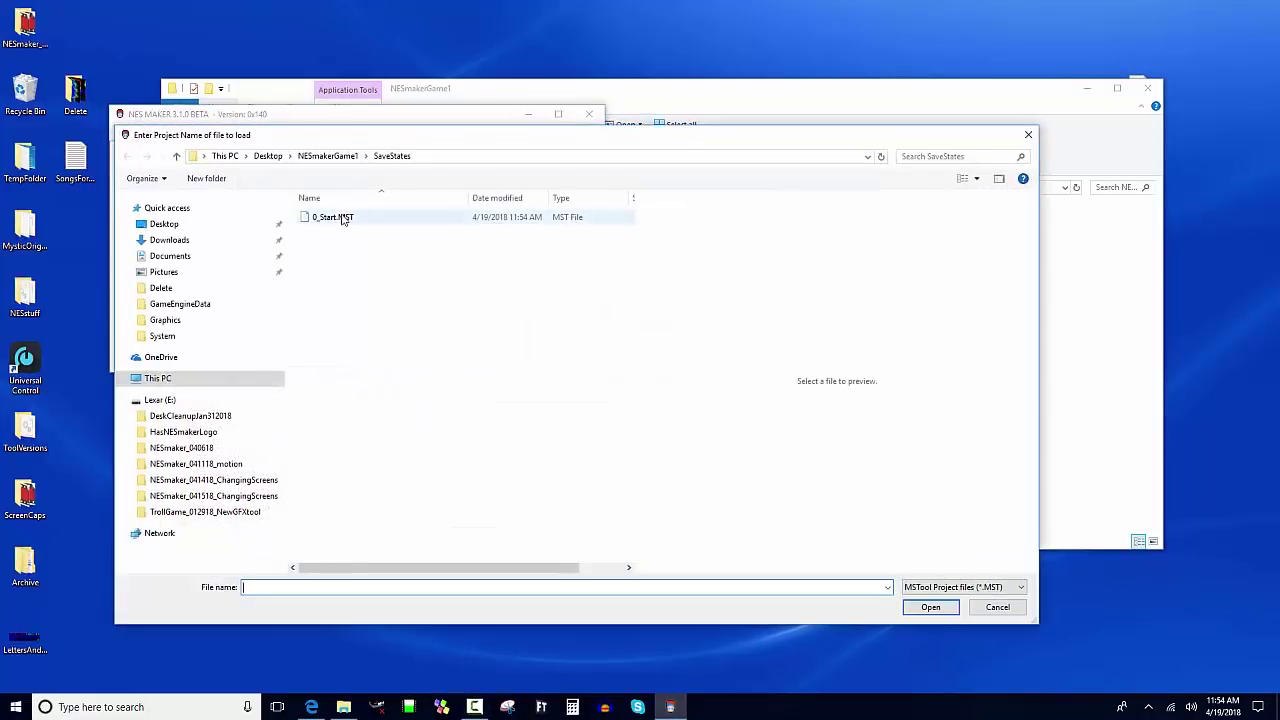
pyautogui.click(340, 217)
pyautogui.doubleClick(325, 220)
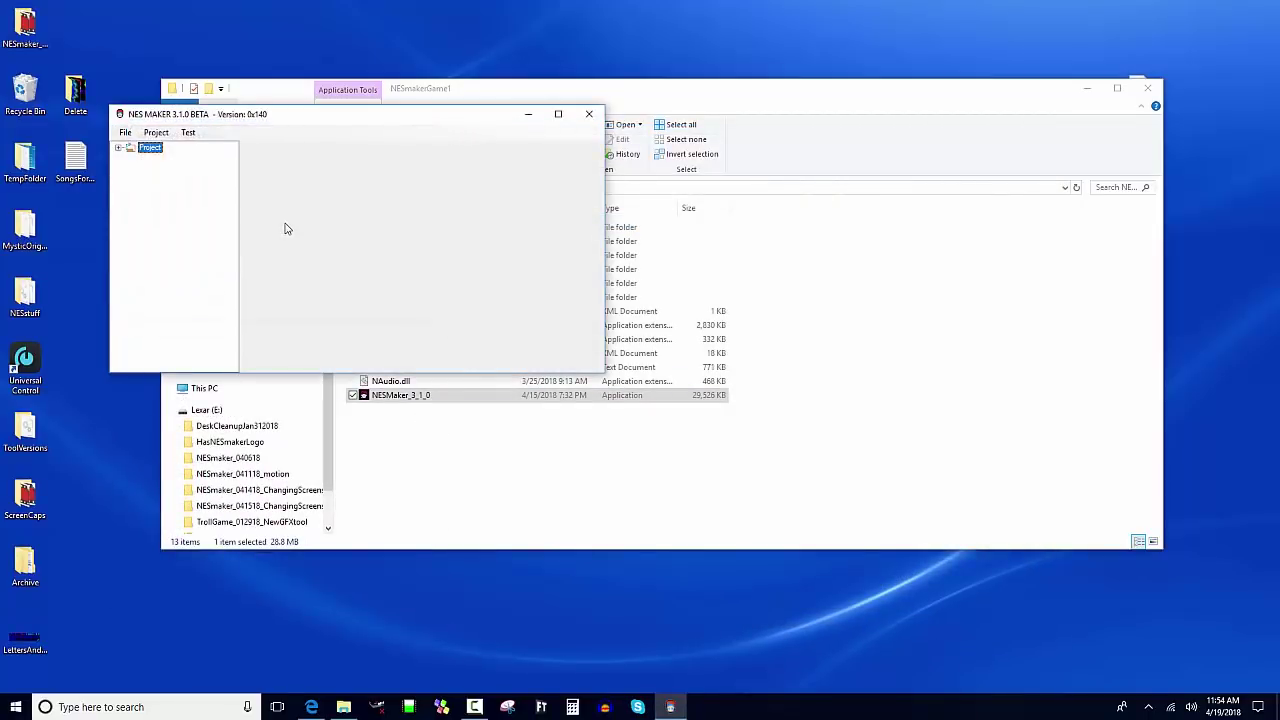
# - Check the reloaded project's tree and project settings, and close NES MAKER without saving
pyautogui.click(118, 147)
pyautogui.click(156, 132)
pyautogui.click(185, 190)
pyautogui.click(247, 167)
pyautogui.click(587, 148)
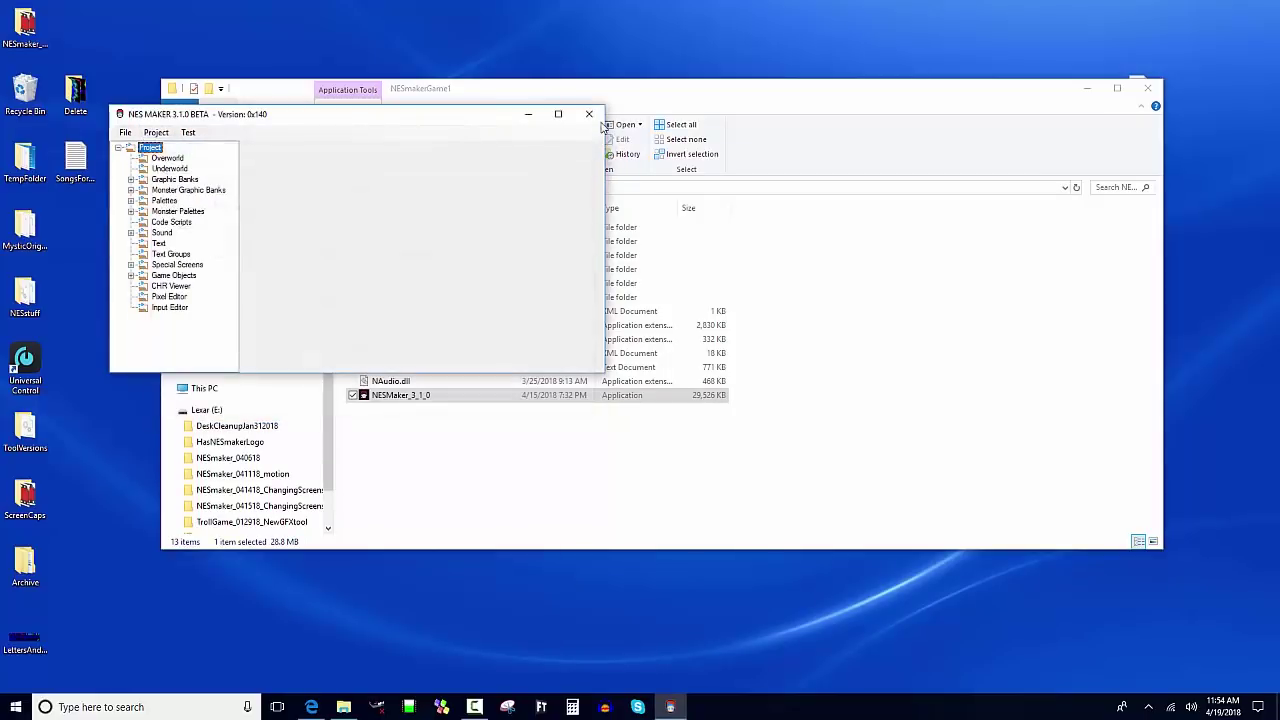
pyautogui.click(596, 116)
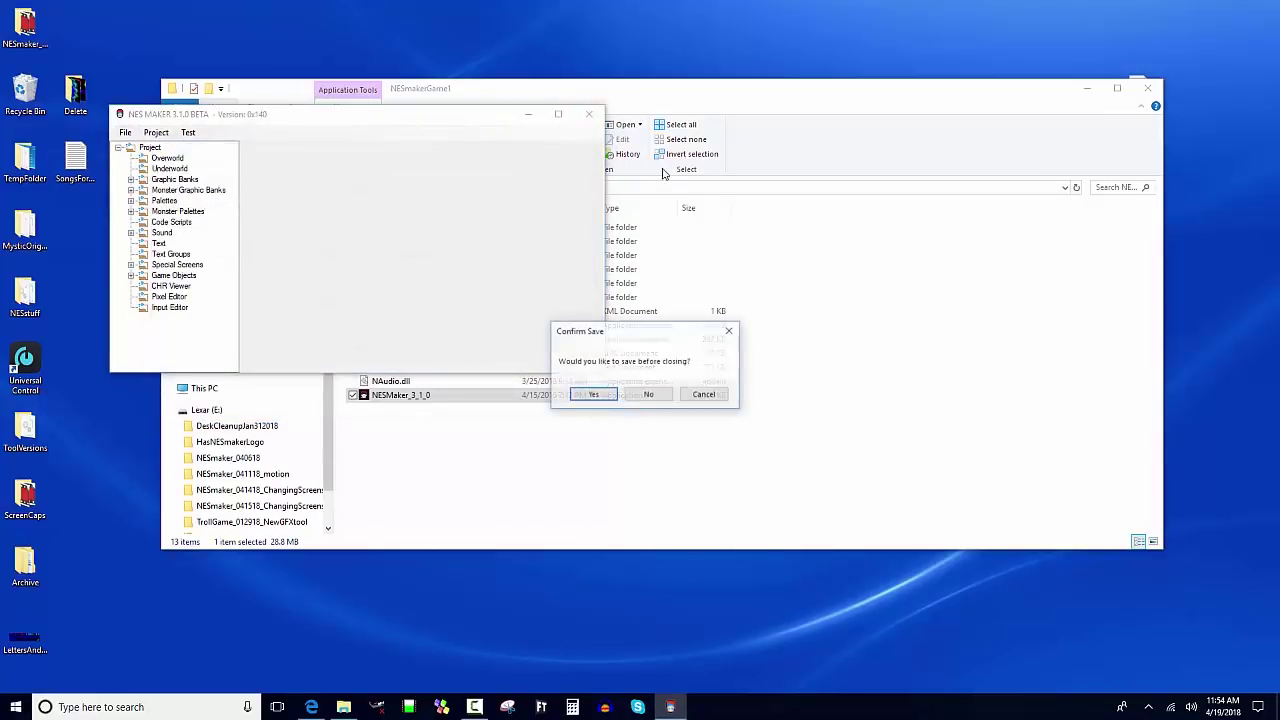
pyautogui.click(666, 394)
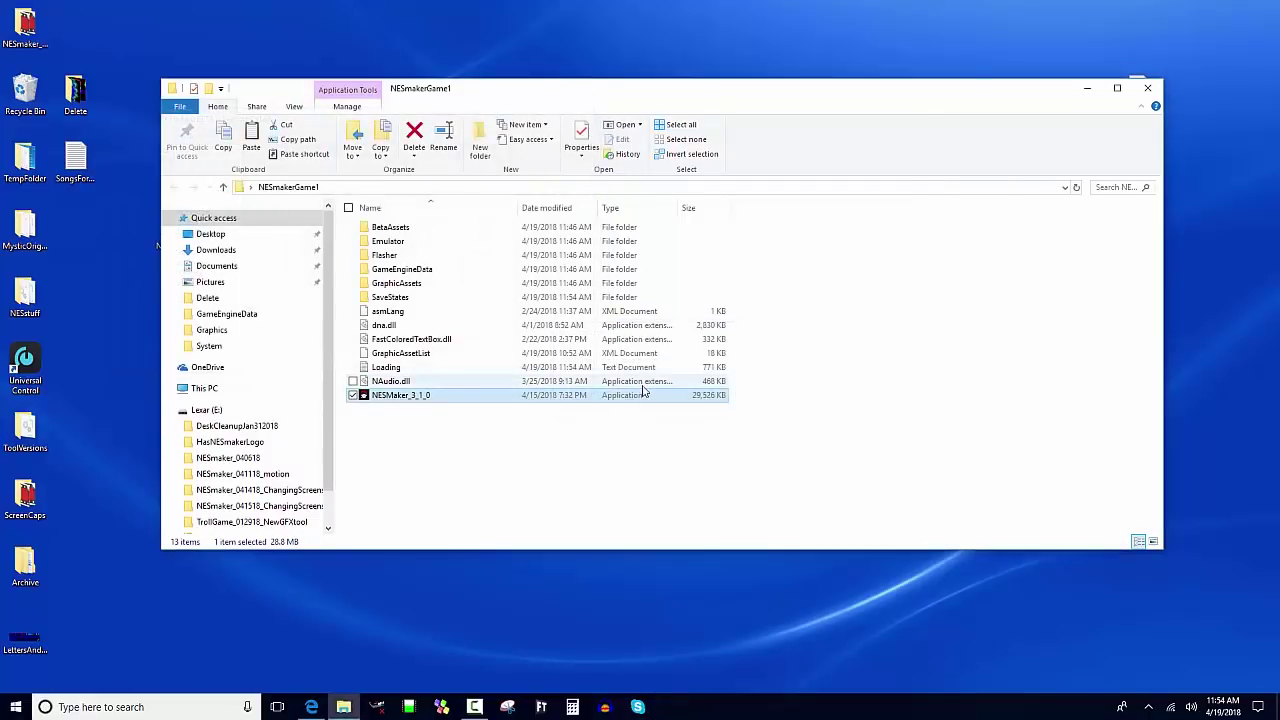